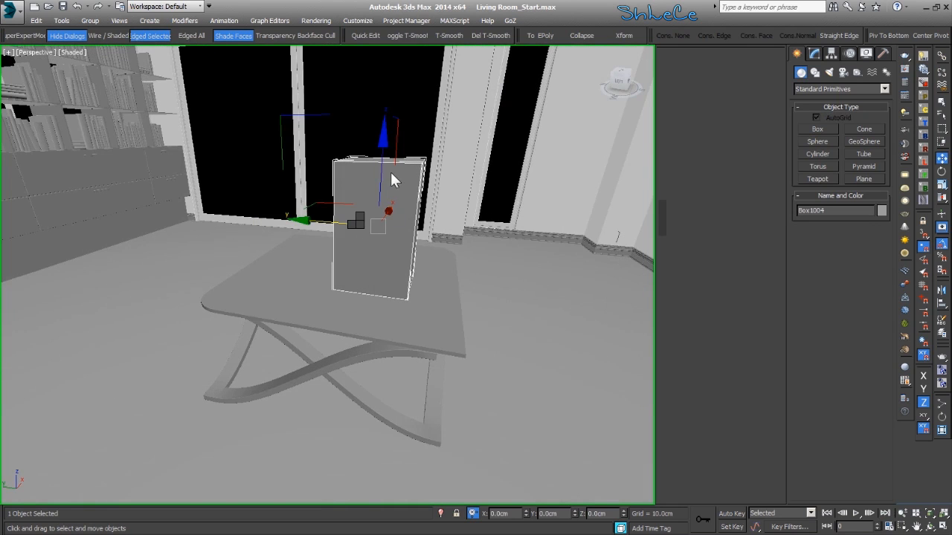
- Draw a half-profile line for a vase on the front face of the box, from the base centre up to the rim
key(l)
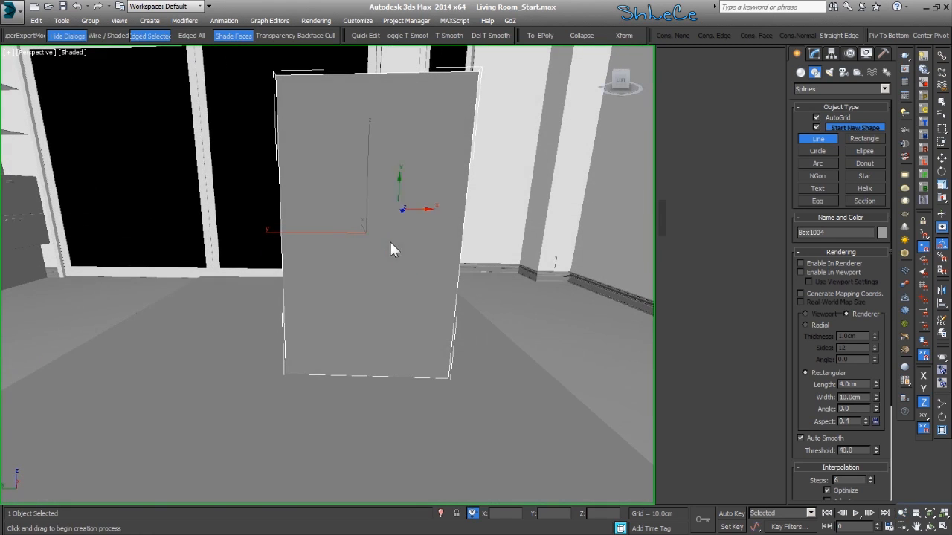
click(361, 353)
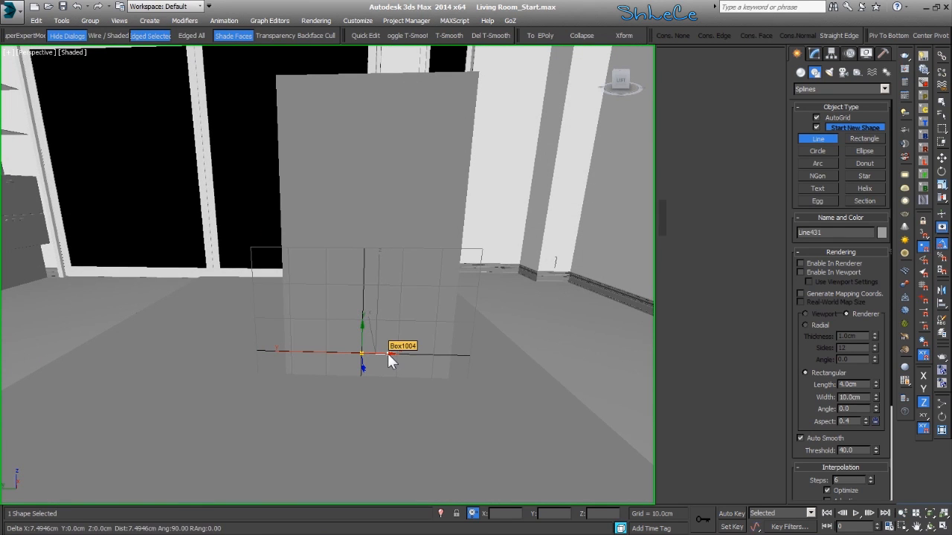
click(378, 353)
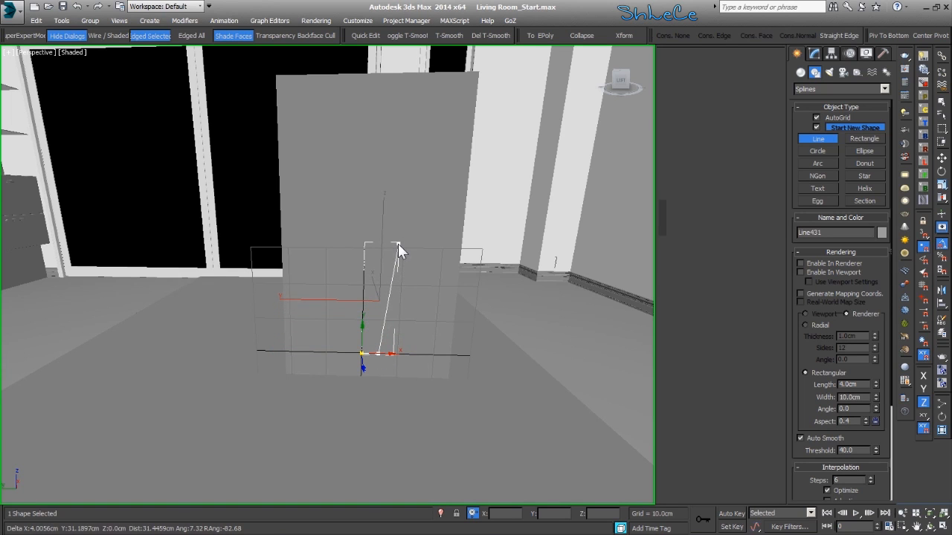
drag(398, 243, 386, 193)
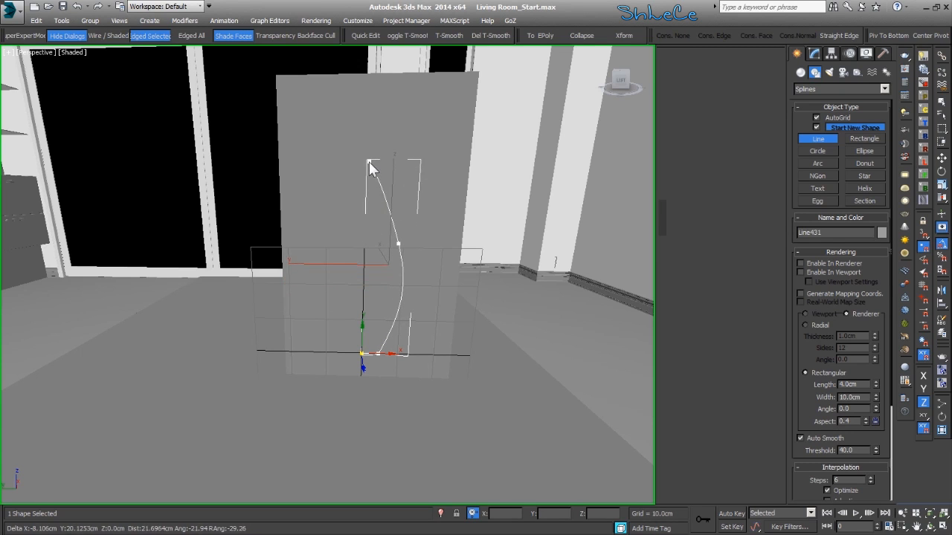
drag(370, 167, 370, 148)
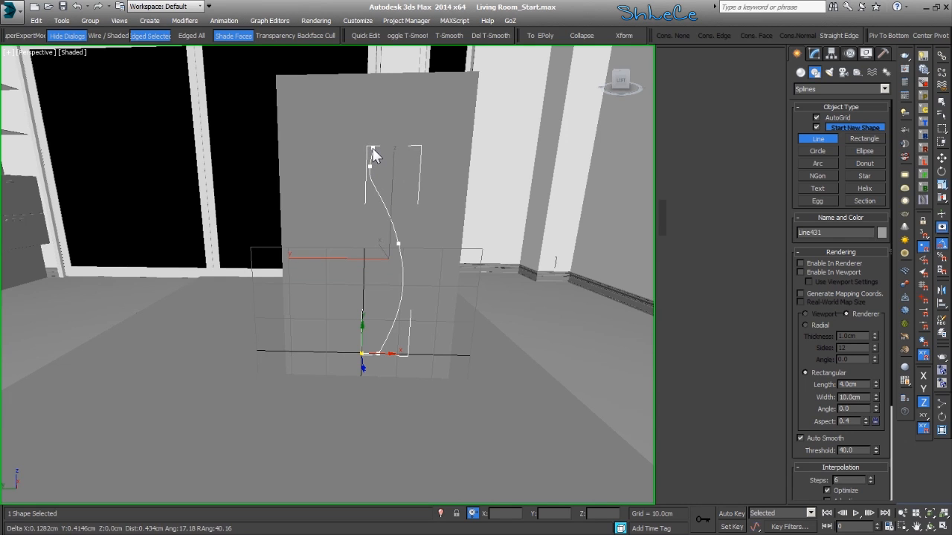
click(392, 97)
right_click(388, 102)
key(w)
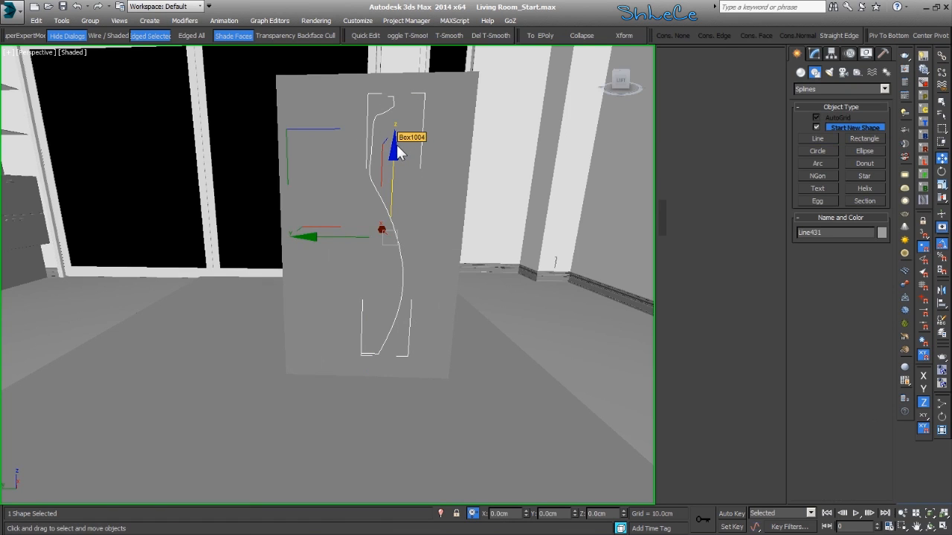
- Move the profile vertex just below the top rim along Y to reshape the lip
key(1)
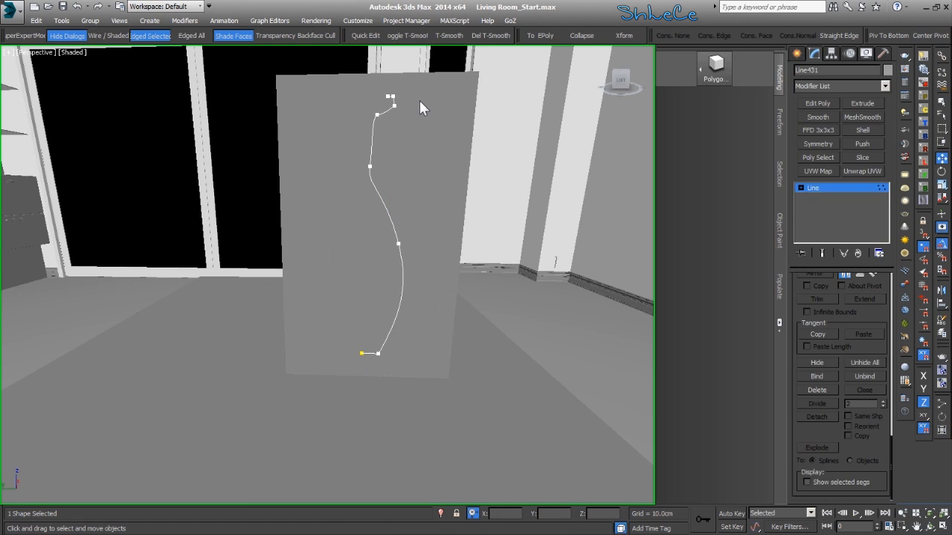
click(396, 106)
alt+middle_drag(393, 119, 424, 152)
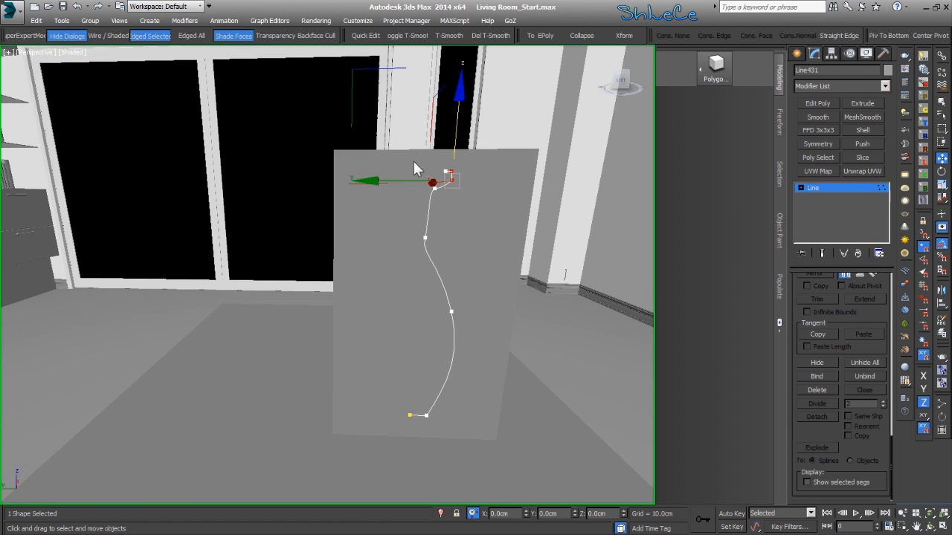
scroll(449, 180, up, 8)
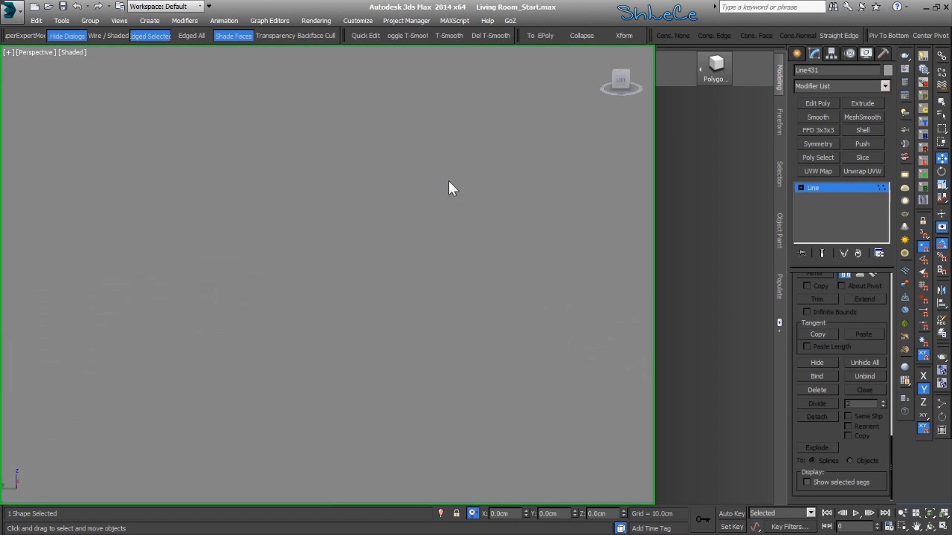
scroll(448, 181, down, 2)
drag(392, 180, 365, 186)
click(503, 182)
click(474, 181)
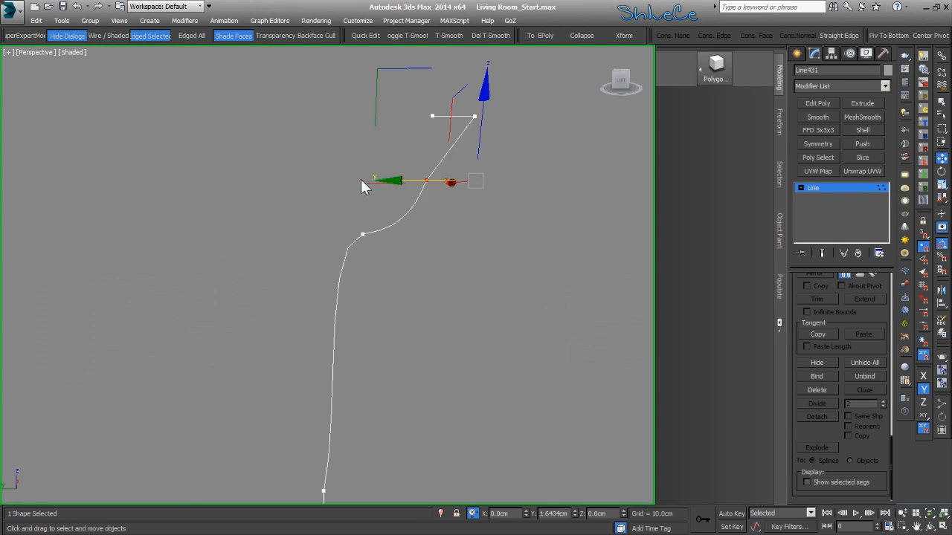
- Move the two topmost profile vertices along Y toward the neck to make the rim side steeper
click(518, 99)
drag(516, 92, 341, 174)
click(479, 190)
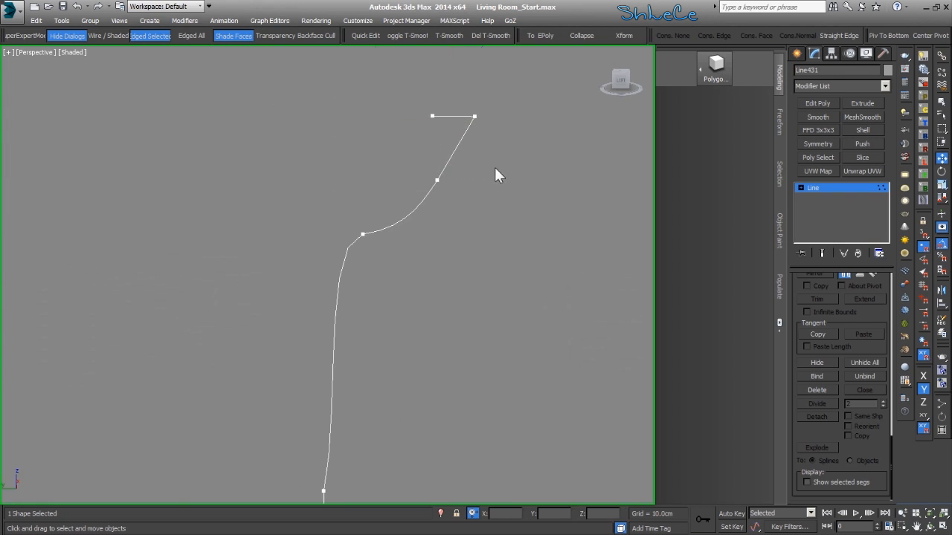
drag(422, 118, 376, 115)
click(479, 216)
- Adjust the vertex and Bezier handles where the neck meets the rim to smooth the flare
click(362, 234)
click(445, 208)
drag(426, 193, 374, 185)
click(381, 280)
click(344, 247)
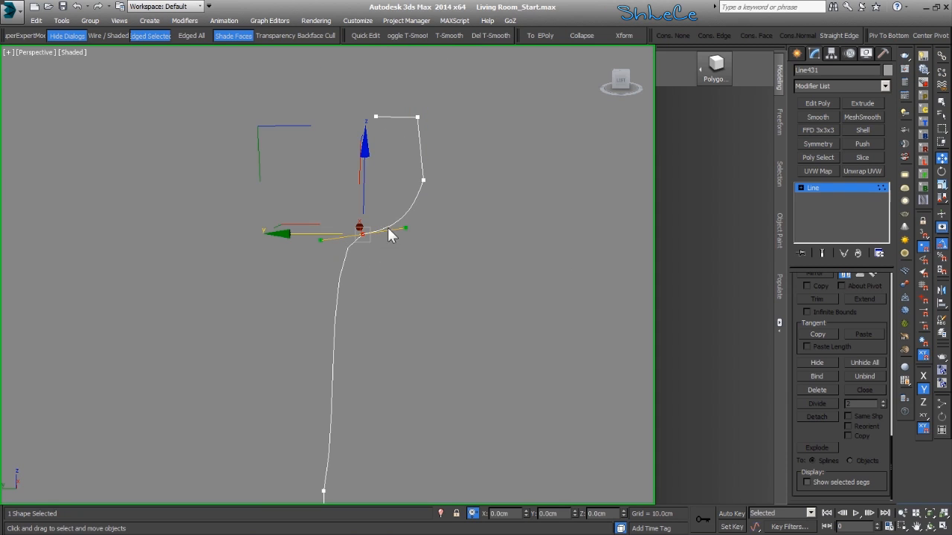
click(364, 180)
drag(407, 235, 366, 181)
click(447, 264)
- Fine-tune the upper vertices of the vase profile and leave vertex editing
scroll(442, 290, down, 5)
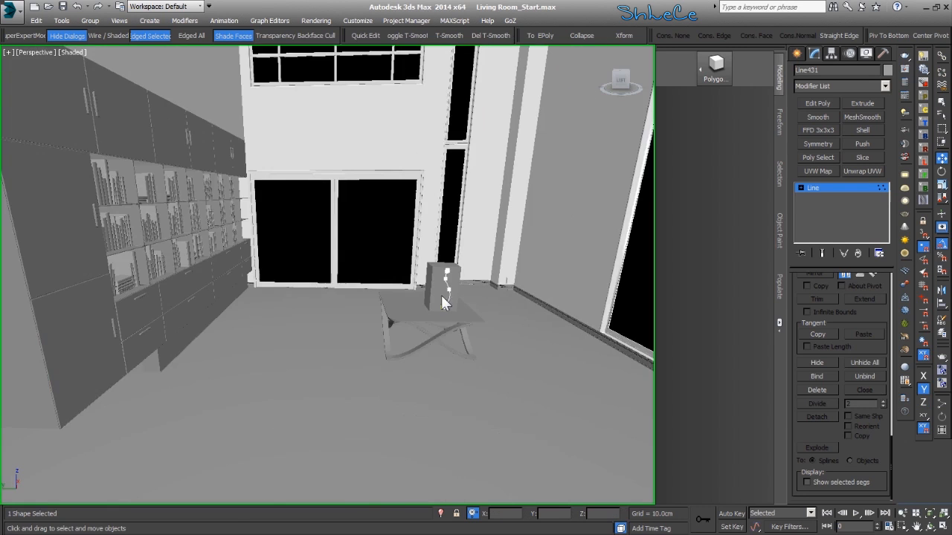
scroll(444, 300, up, 2)
alt+middle_drag(451, 270, 456, 259)
scroll(448, 281, up, 3)
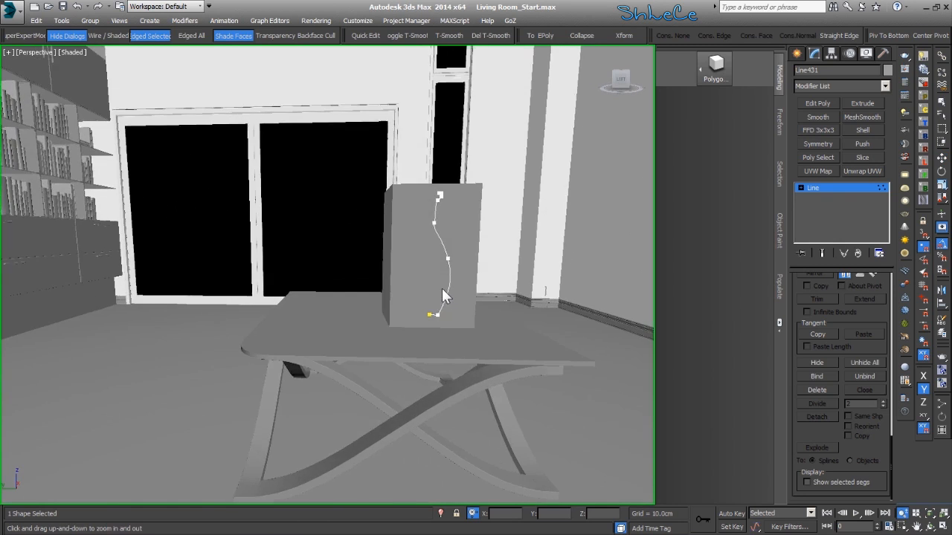
scroll(449, 235, up, 4)
middle_drag(443, 222, 425, 313)
drag(379, 250, 358, 265)
click(467, 266)
click(839, 189)
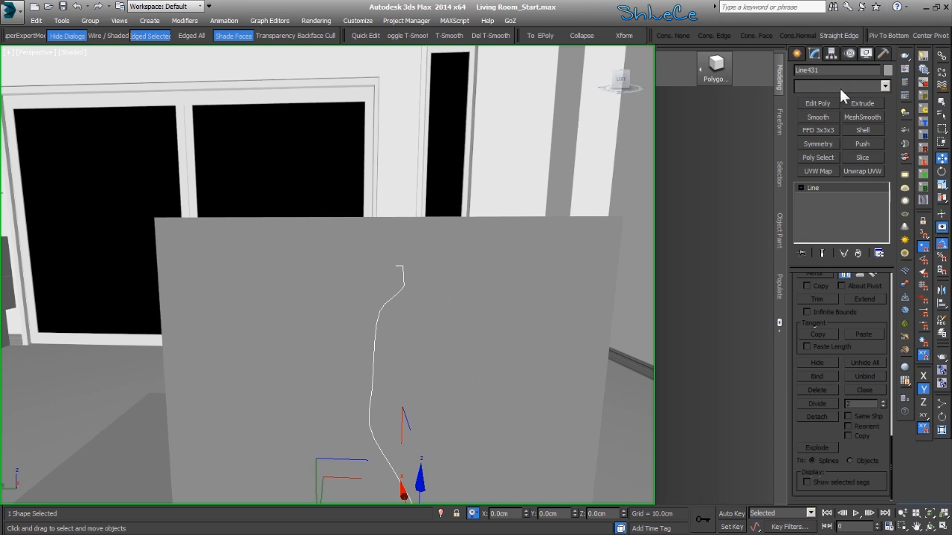
- Apply a Lathe modifier to the profile line and align its axis to Center
click(837, 85)
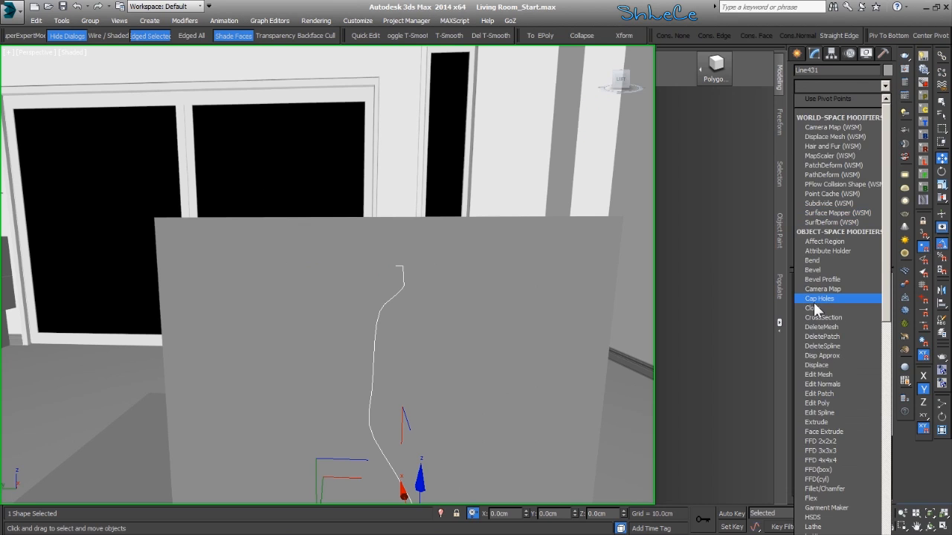
key(l)
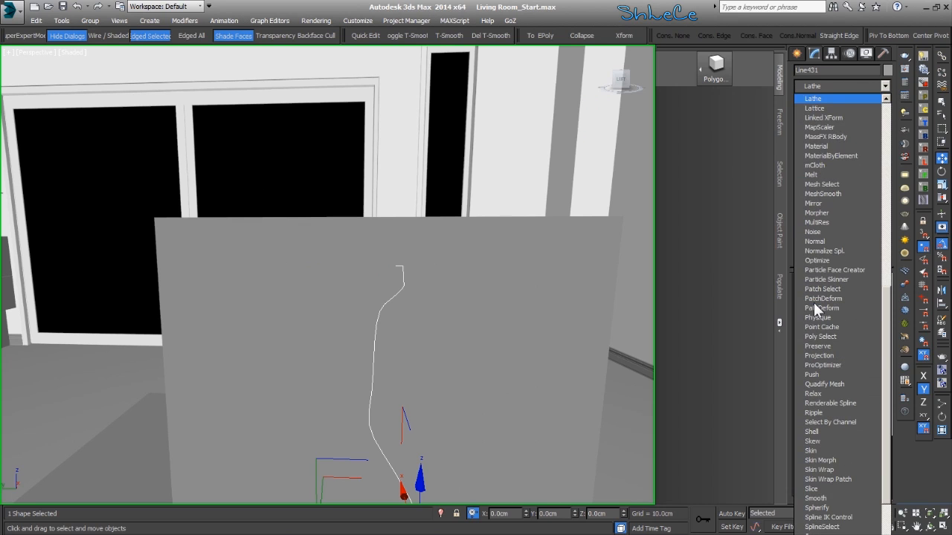
click(827, 100)
middle_drag(468, 371, 468, 316)
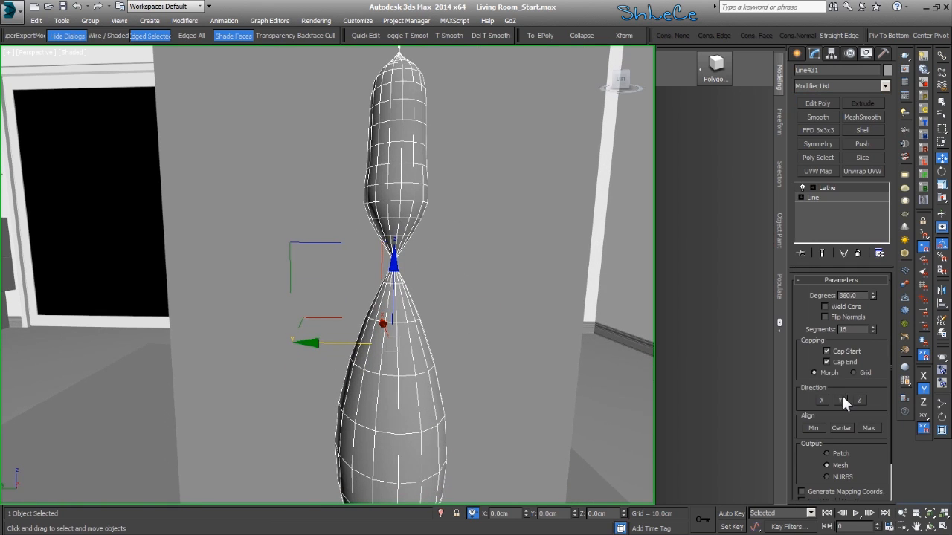
click(840, 428)
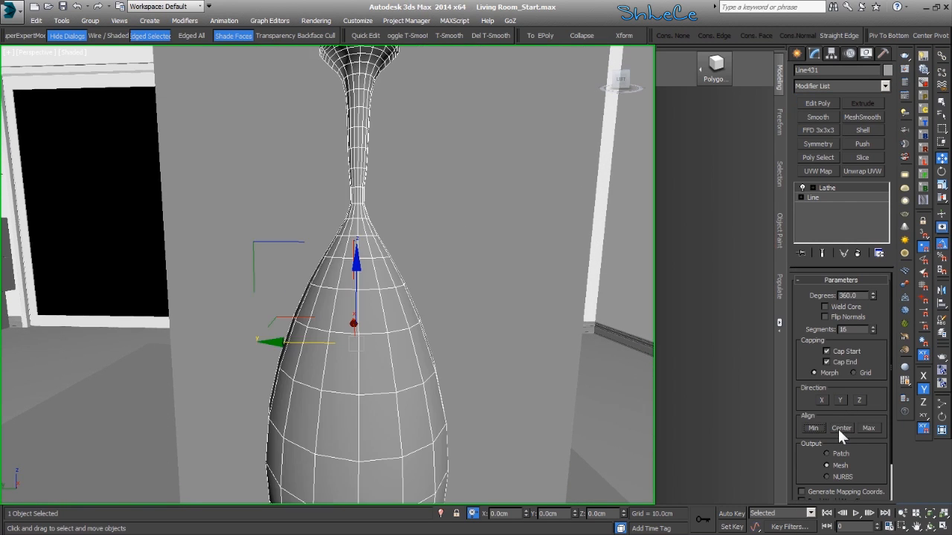
- Move the Lathe axis slightly along Y to adjust the overall thickness of the vase
key(alt+z)
drag(411, 270, 433, 293)
key(w)
click(813, 187)
click(829, 198)
drag(334, 304, 329, 304)
mouse_move(383, 269)
alt+middle_down()
mouse_move(389, 336)
mouse_move(388, 231)
mouse_move(387, 285)
alt+middle_up()
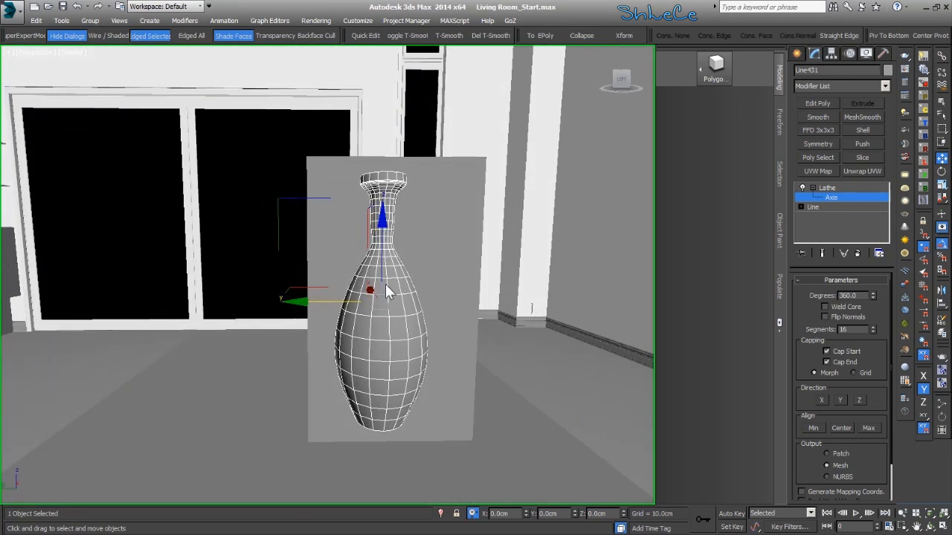
drag(309, 301, 309, 300)
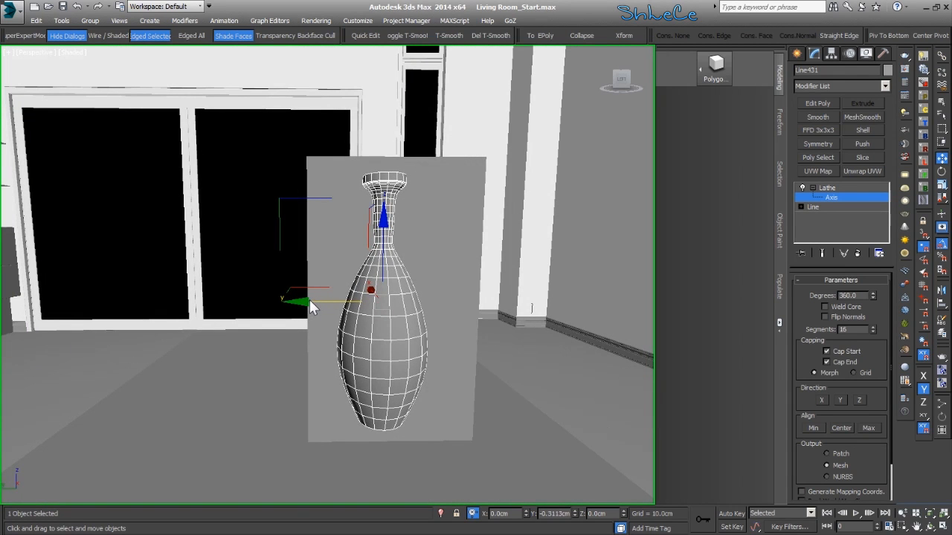
- Edit the base Line's vertices with the end result shown, and move the bottom vertex along Y to refine the base
click(826, 205)
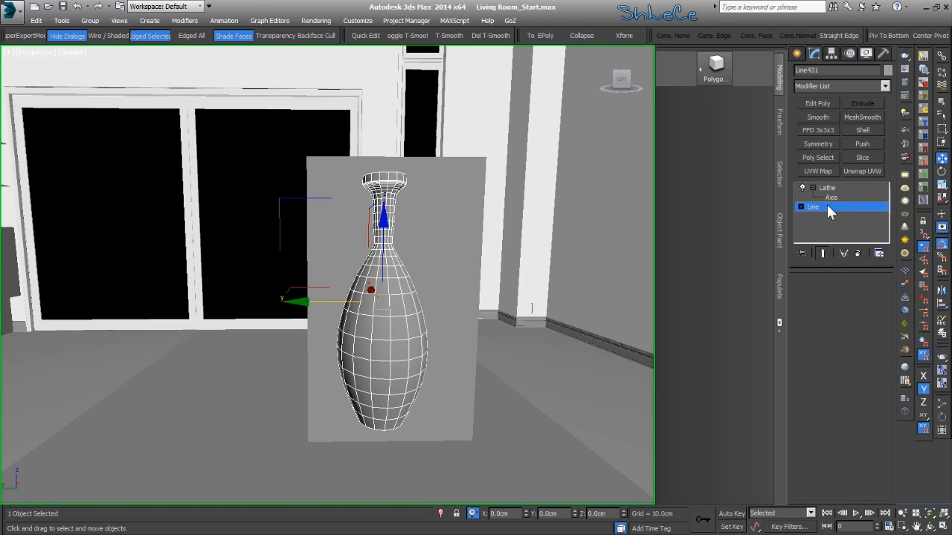
click(824, 253)
scroll(804, 306, up, 10)
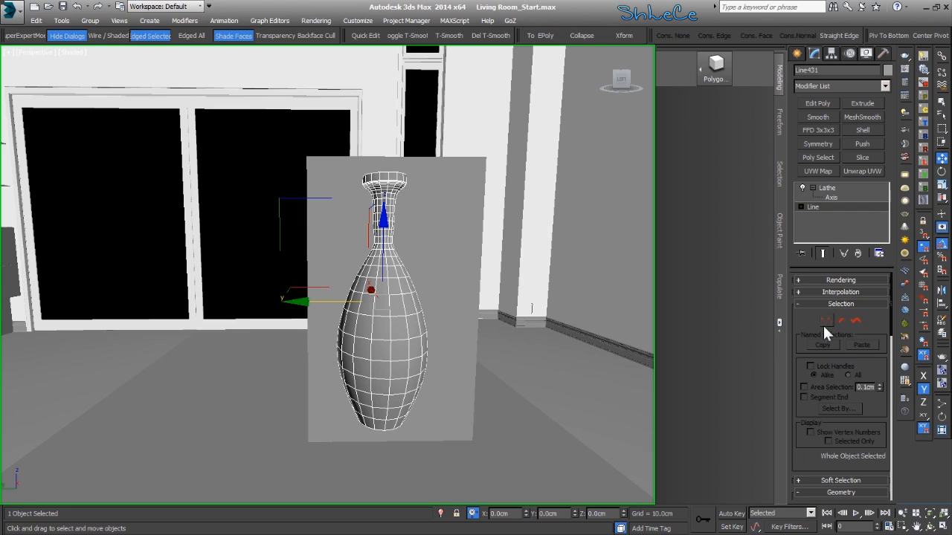
click(826, 321)
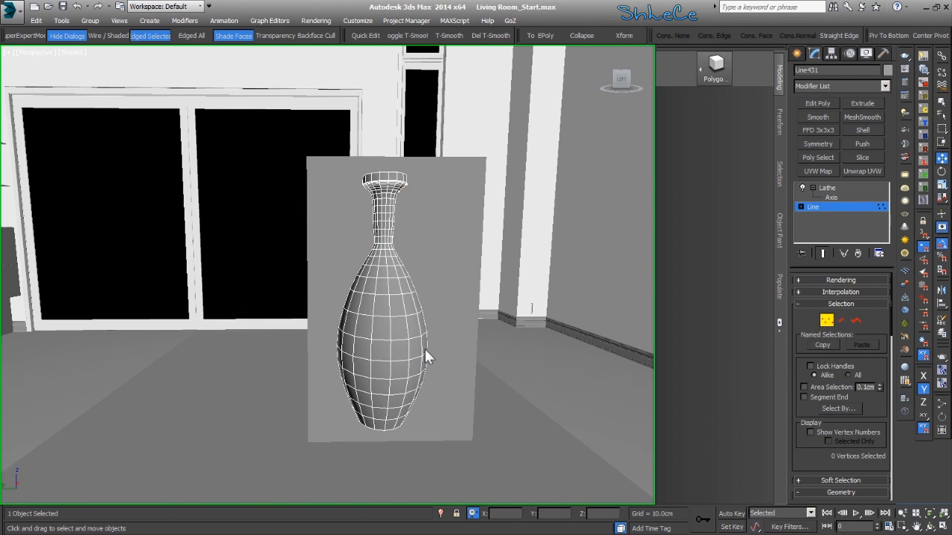
key(F3)
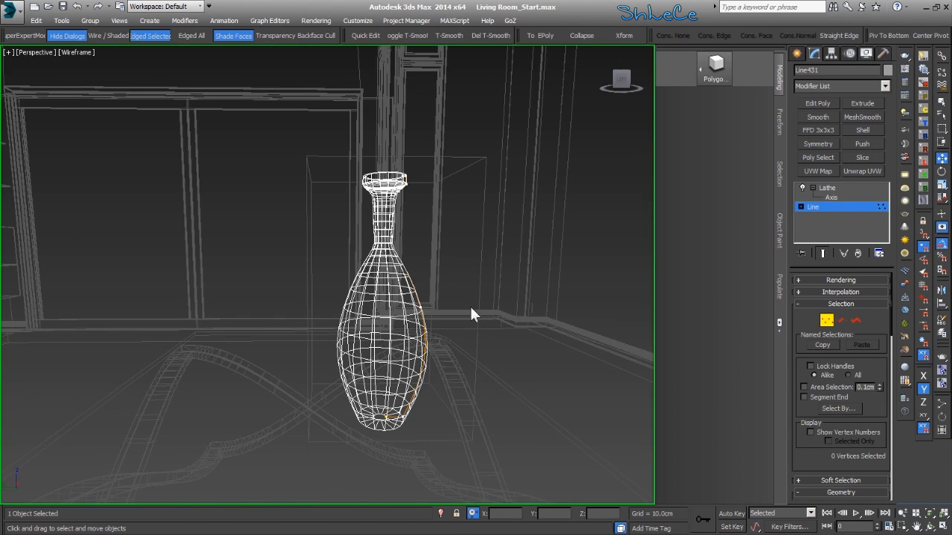
mouse_move(405, 417)
mouse_down()
mouse_move(395, 433)
mouse_move(353, 420)
mouse_up()
key(F3)
click(440, 229)
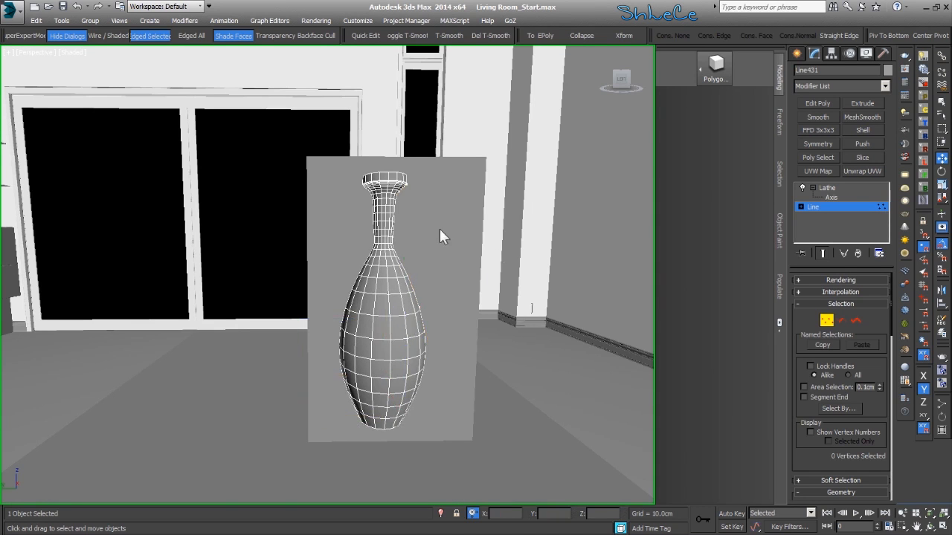
- Adjust the profile vertex at the bottom of the neck to reshape the vase's neck and shoulder
key(alt+z)
drag(381, 262, 389, 250)
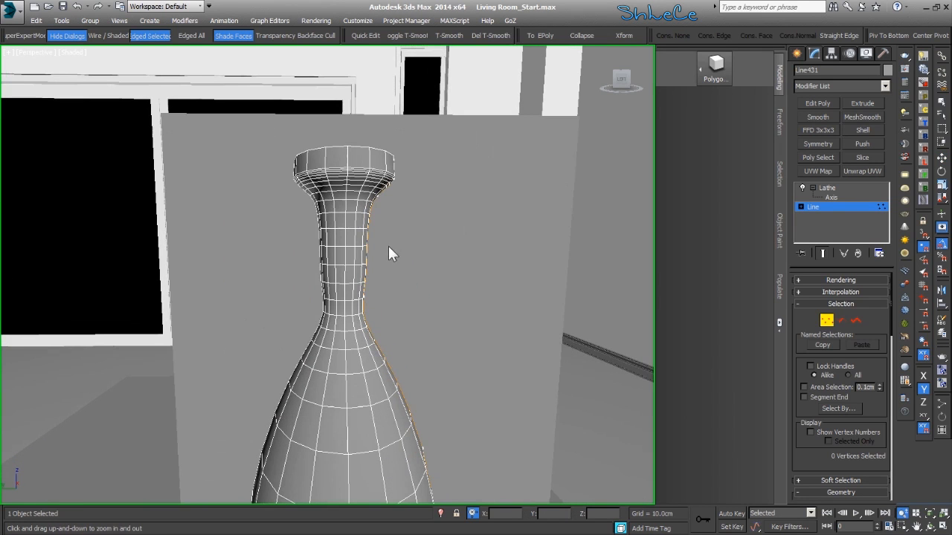
key(w)
click(356, 287)
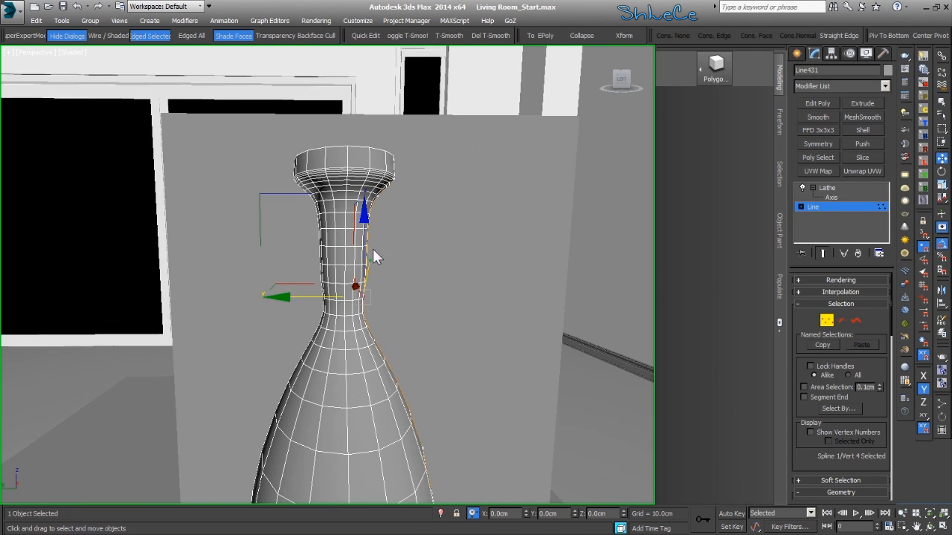
click(376, 206)
middle_drag(386, 339, 381, 282)
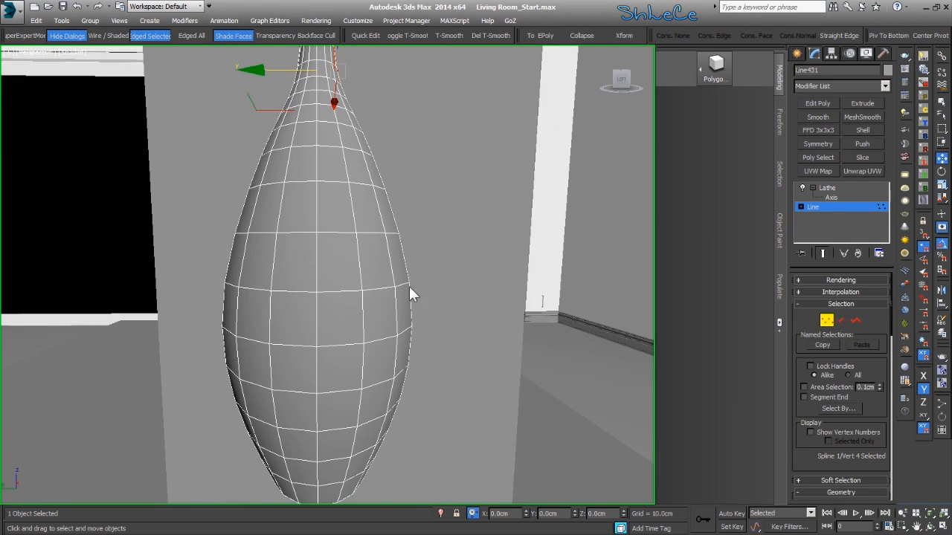
- Move the belly vertex of the profile to slim the vase body and raise its shoulder, and leave vertex editing
middle_drag(436, 370, 438, 384)
click(398, 324)
middle_drag(388, 365, 439, 281)
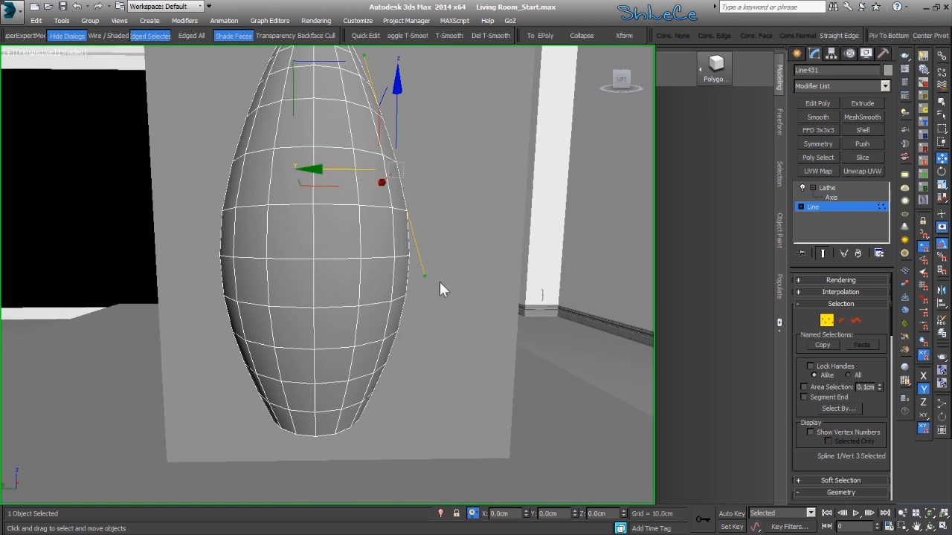
click(439, 198)
middle_drag(421, 230, 419, 251)
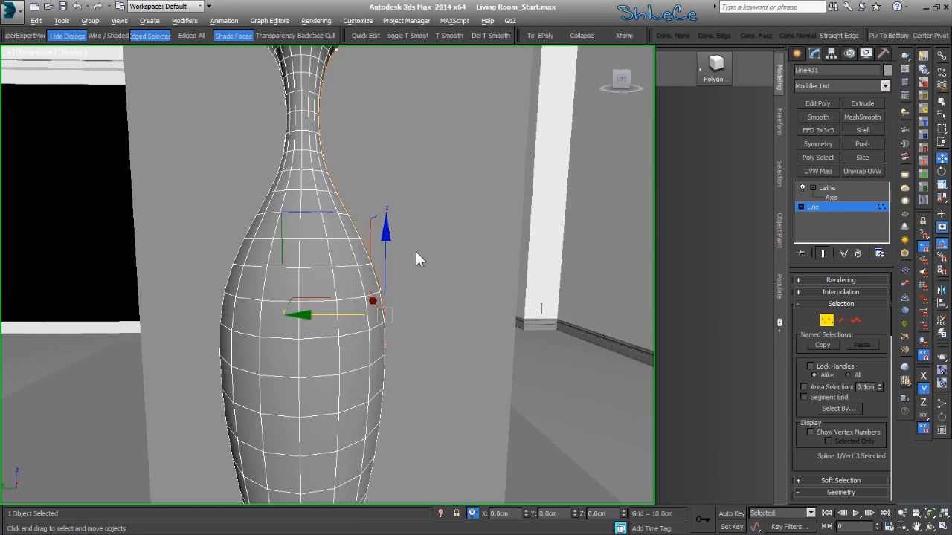
scroll(418, 251, down, 4)
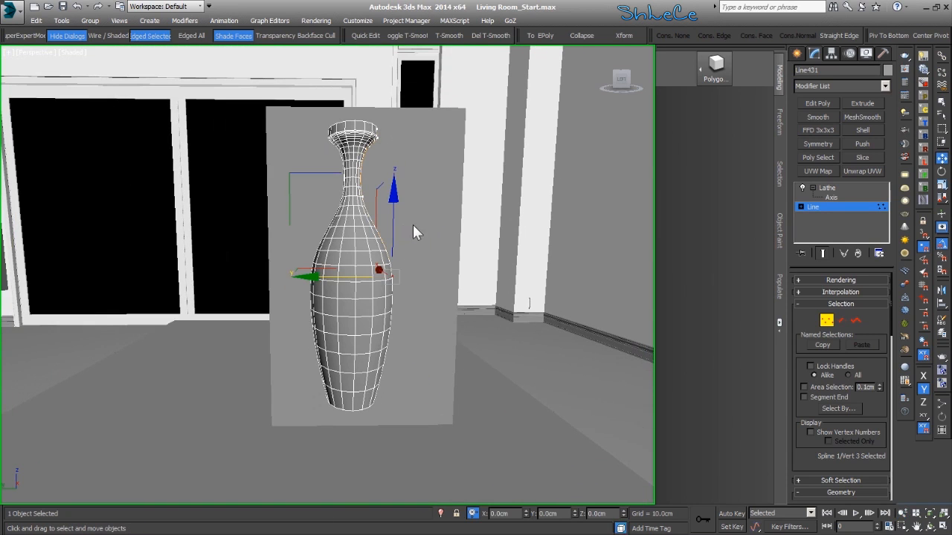
mouse_move(392, 207)
alt+middle_down()
mouse_move(395, 260)
mouse_move(408, 210)
mouse_move(389, 179)
mouse_move(390, 212)
mouse_move(392, 202)
alt+middle_up()
drag(403, 172, 374, 182)
click(826, 320)
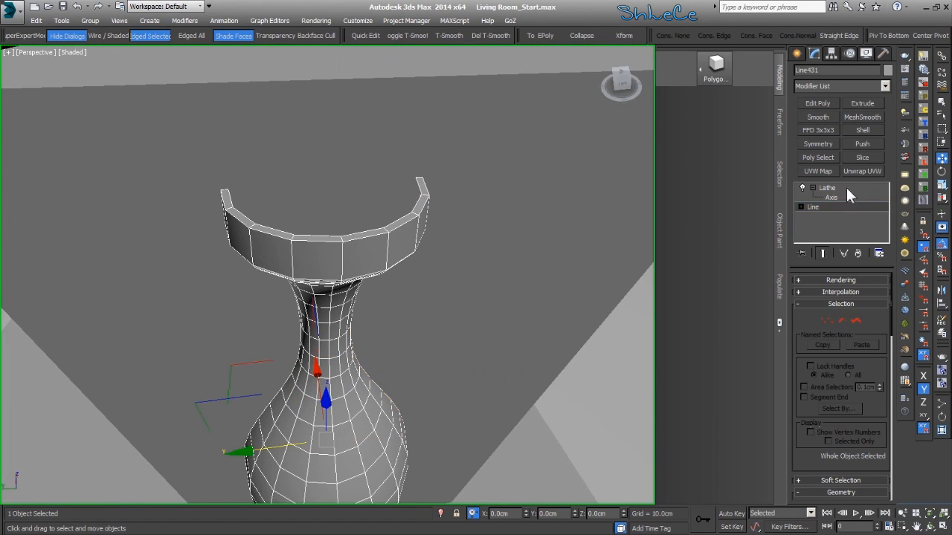
- Add a Shell modifier above the Lathe with an outer amount of 0.2 cm
click(846, 188)
click(859, 129)
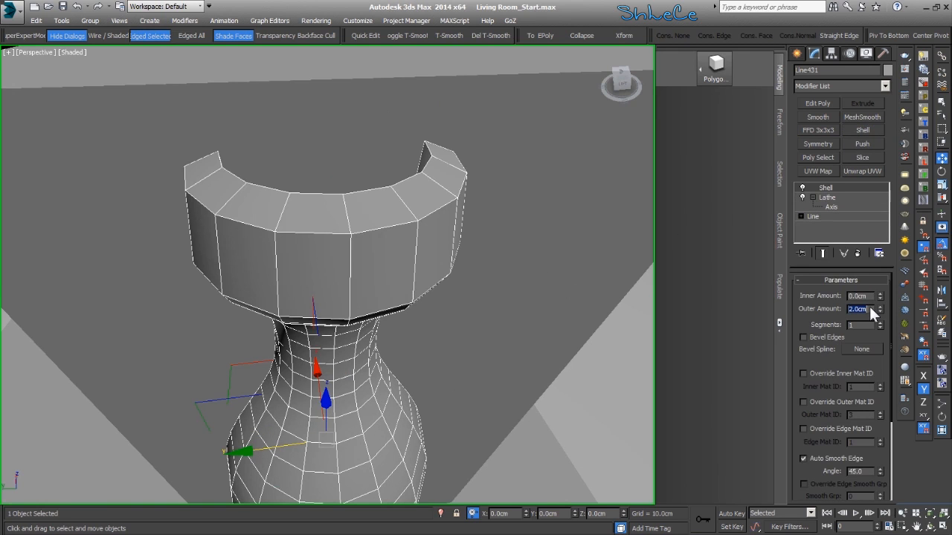
key(Return)
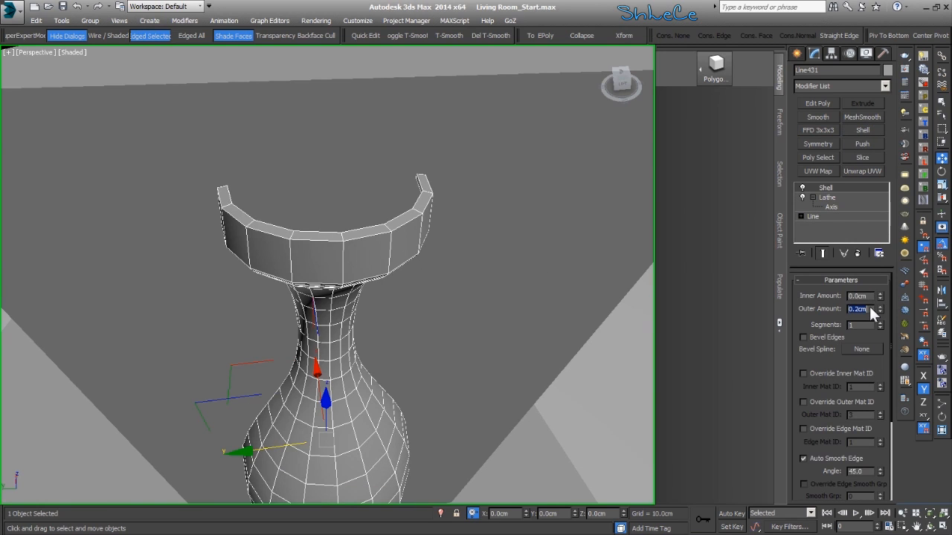
- Return to vertex editing of the base Line and lower the two top rim vertices along Z to shorten the lip
alt+middle_drag(418, 351, 426, 318)
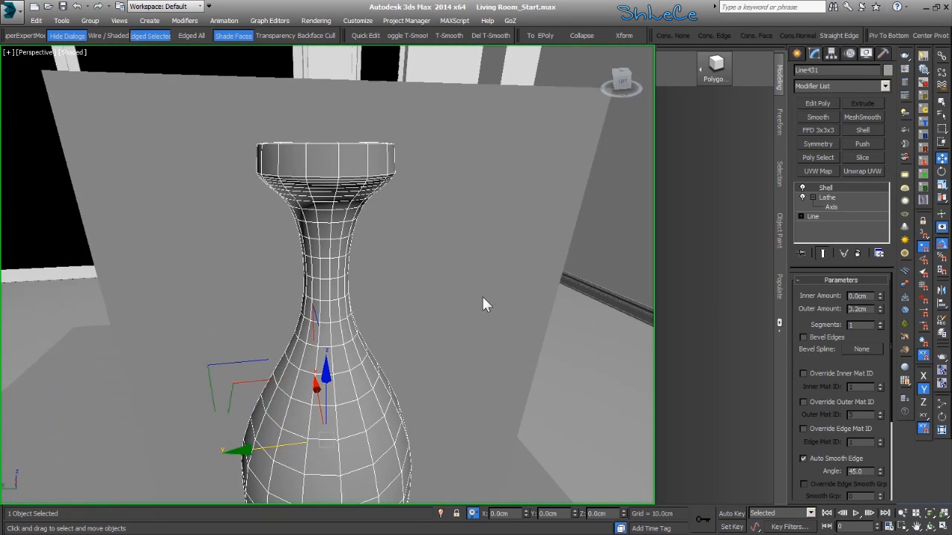
click(832, 215)
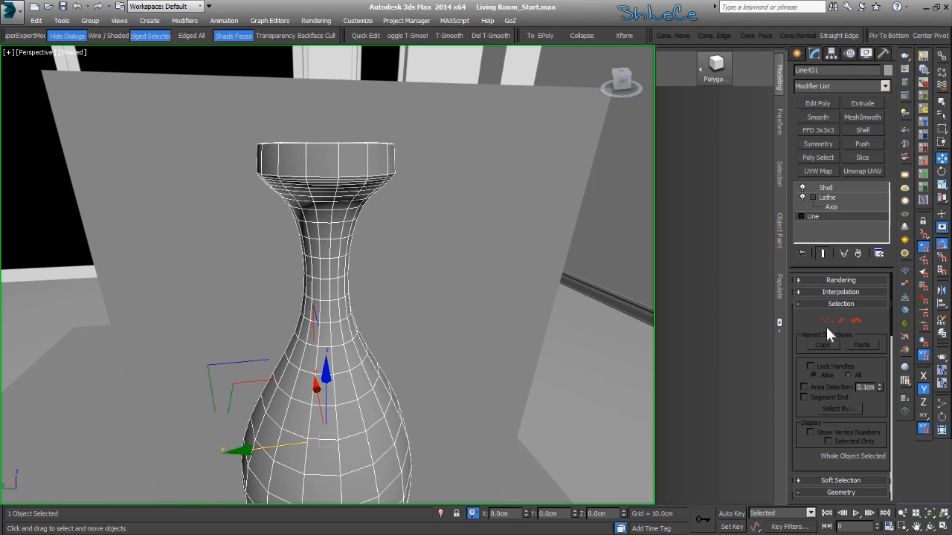
click(826, 320)
drag(227, 152, 201, 154)
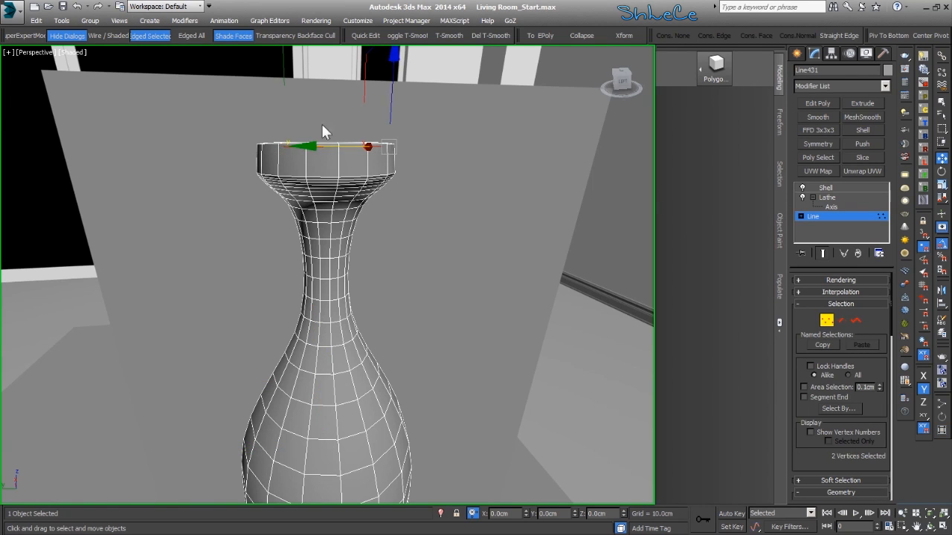
drag(394, 77, 399, 87)
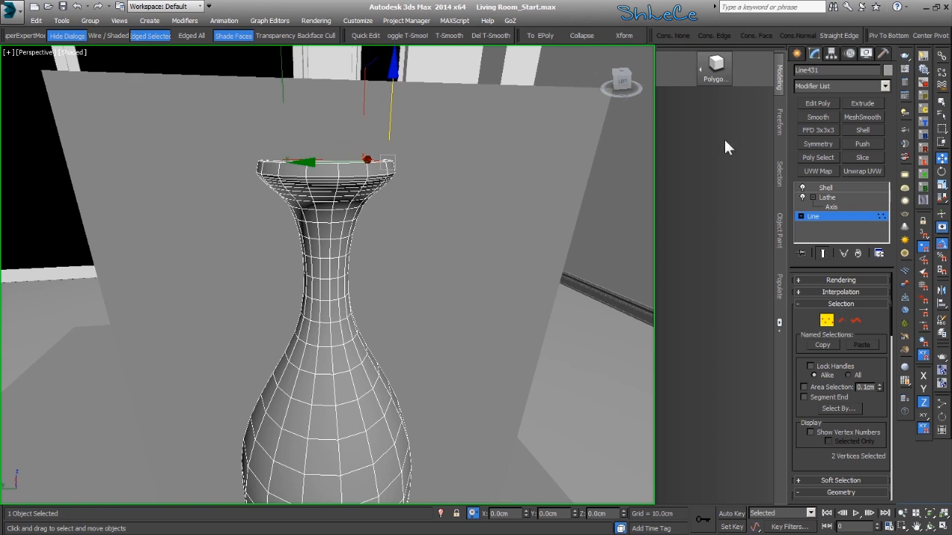
- Set the Lathe modifier's segments to 36 for a smoother vase
click(838, 196)
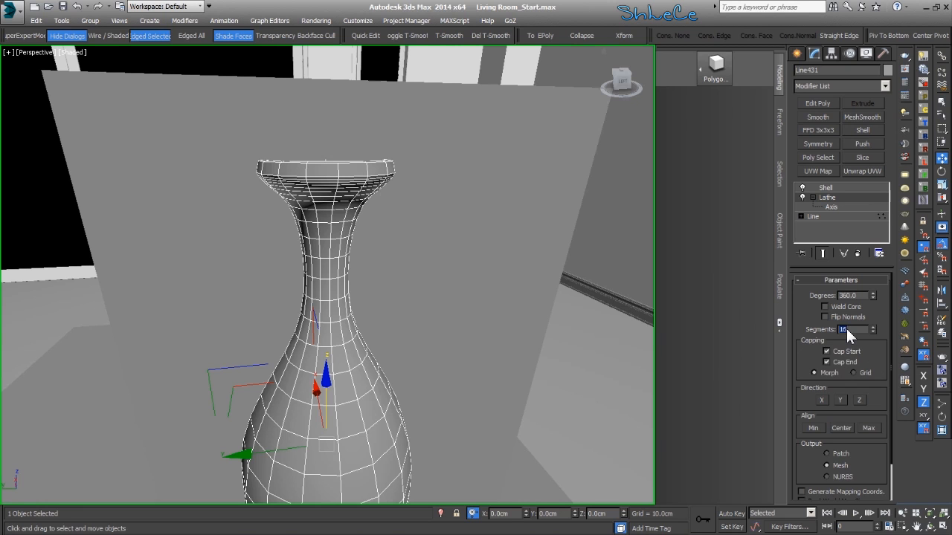
key(Return)
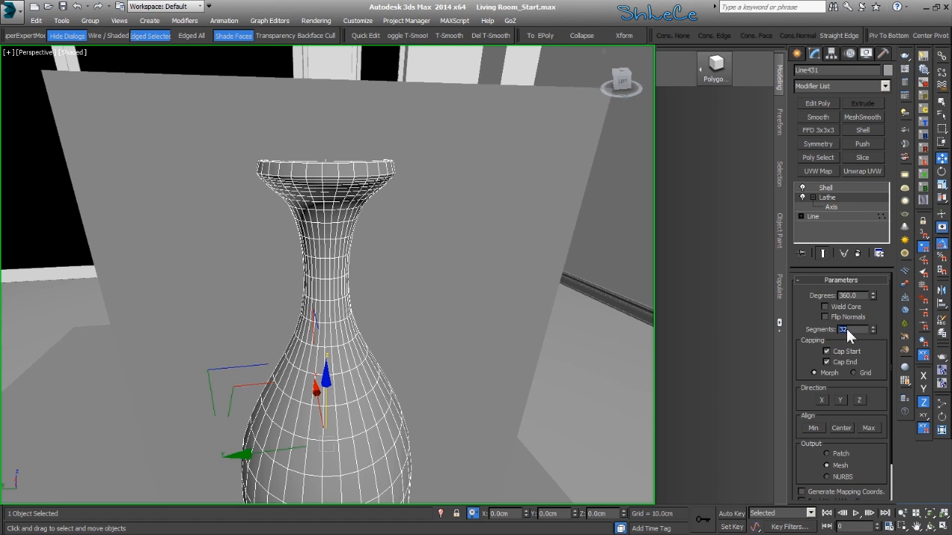
key(Return)
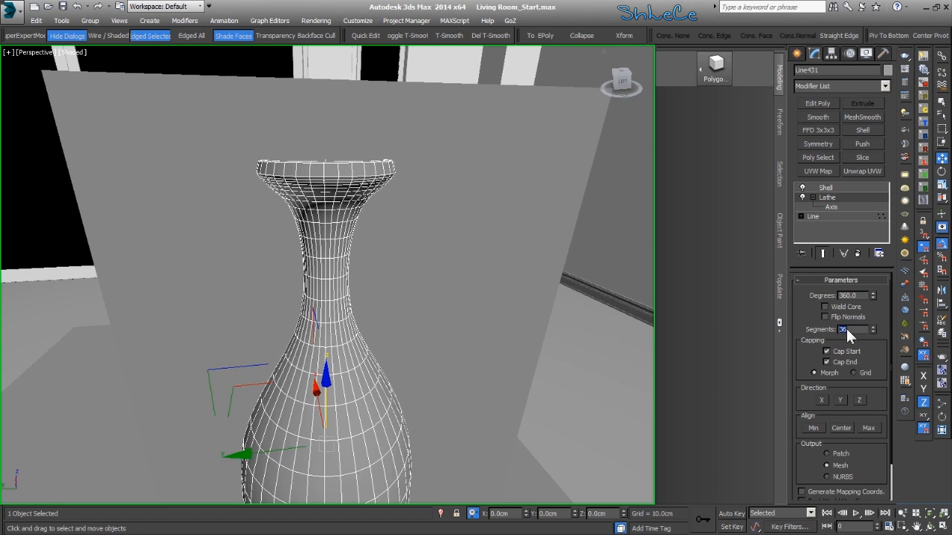
- Set the base Line's interpolation steps to 8, then switch its interpolation to Adaptive
alt+middle_drag(328, 373, 343, 322)
scroll(342, 321, down, 5)
scroll(422, 285, up, 3)
key(alt+z)
click(833, 215)
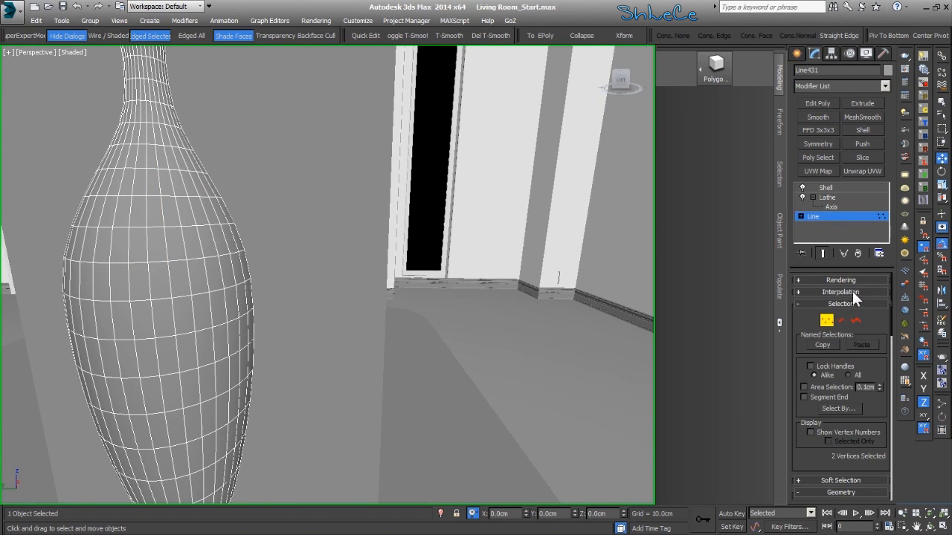
click(853, 291)
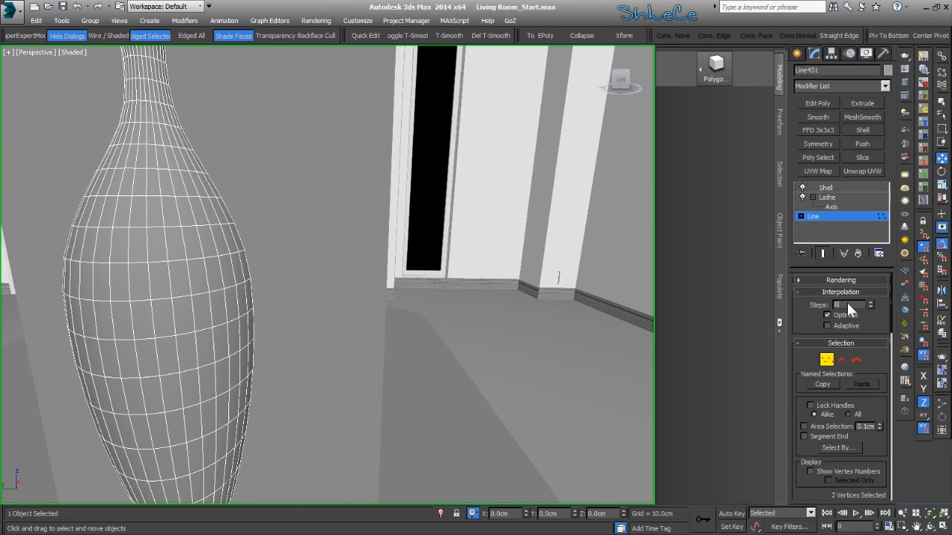
key(Return)
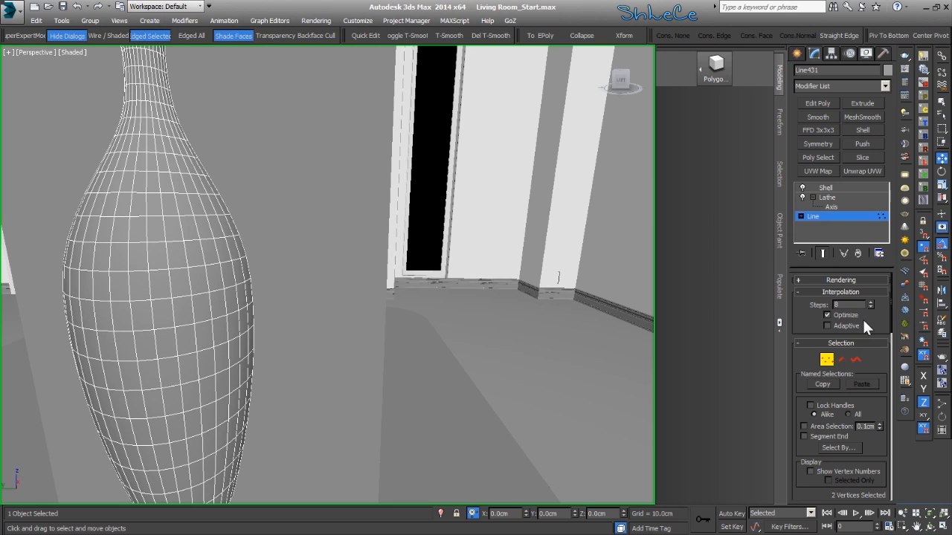
click(843, 324)
- Isolate the vase in wireframe display and hide the end result to expose its profile spline
middle_drag(259, 330, 293, 409)
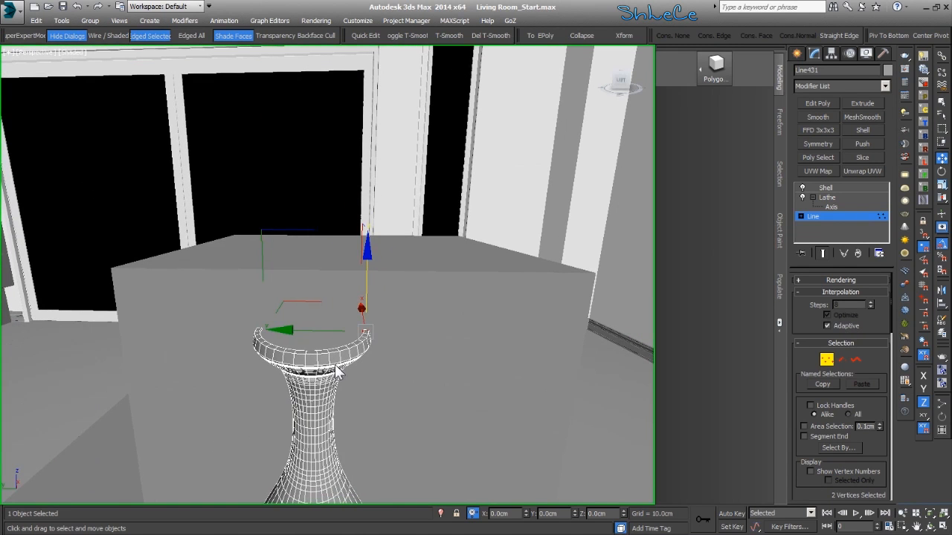
scroll(349, 358, up, 5)
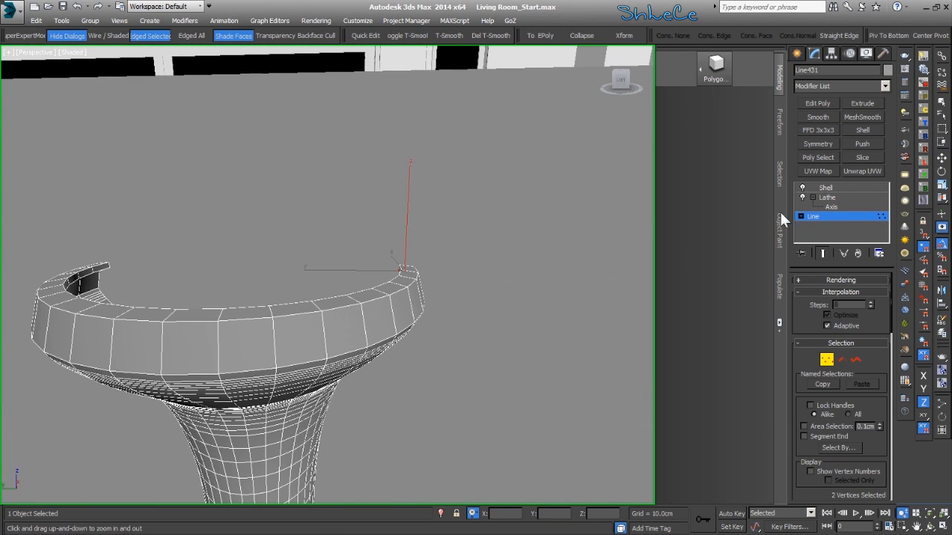
key(w)
key(F3)
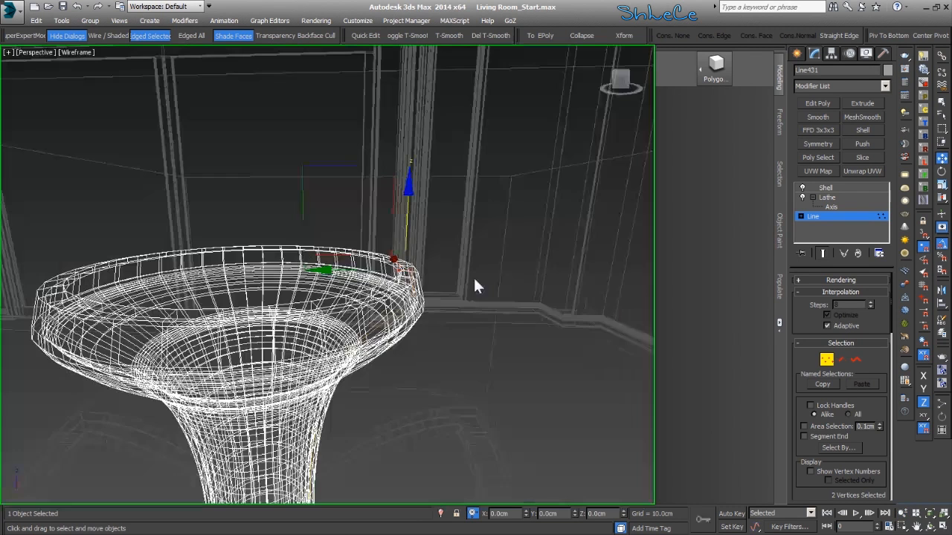
key(alt+q)
middle_drag(389, 249, 386, 341)
scroll(340, 203, up, 4)
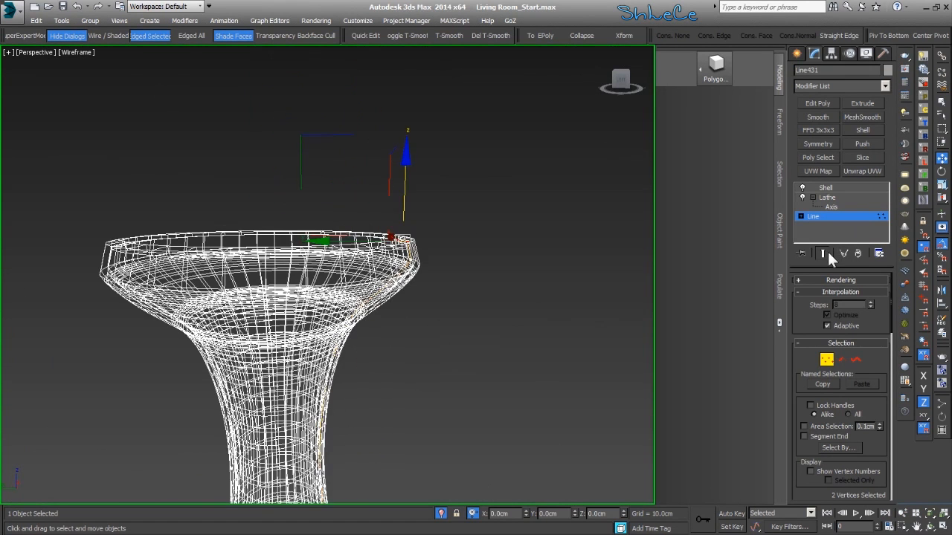
click(823, 253)
- Select the two outer corner vertices at the rim of the profile and chamfer them slightly
click(426, 207)
drag(388, 285, 389, 285)
middle_drag(402, 435, 388, 158)
middle_drag(447, 365, 383, 141)
middle_drag(389, 340, 378, 131)
middle_drag(394, 480, 387, 271)
ctrl+drag(283, 383, 284, 384)
middle_drag(441, 166, 394, 372)
middle_drag(376, 67, 341, 394)
middle_drag(320, 67, 372, 343)
middle_drag(331, 237, 425, 364)
middle_drag(371, 67, 411, 417)
middle_drag(501, 187, 454, 185)
scroll(826, 361, down, 6)
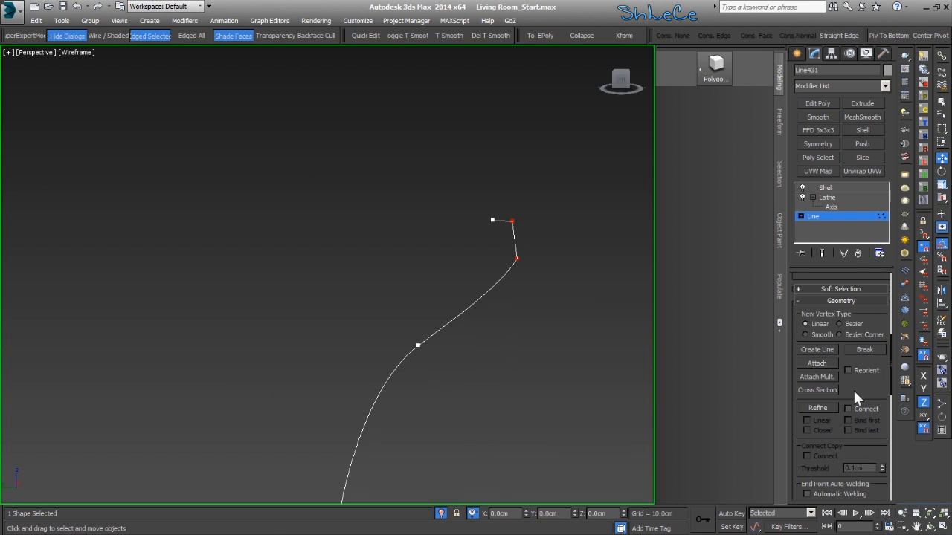
scroll(852, 372, down, 10)
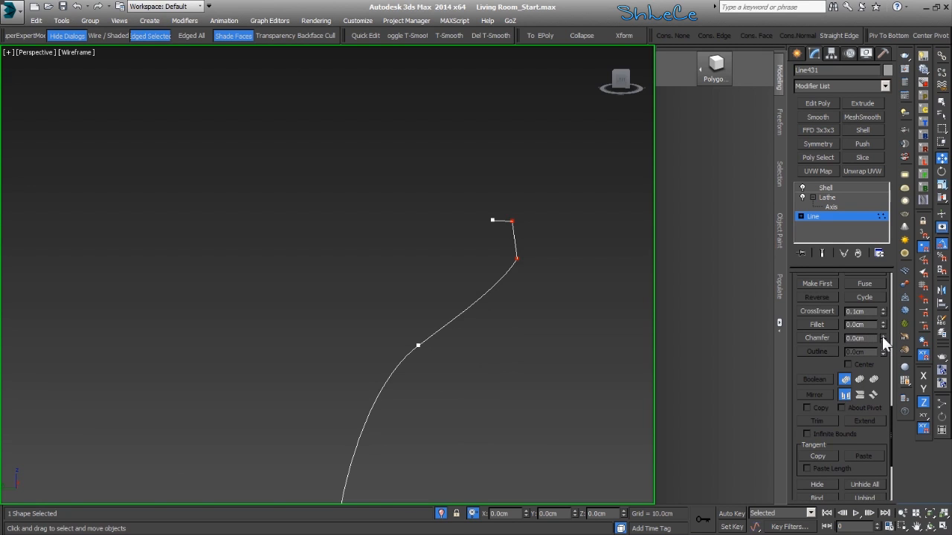
drag(882, 336, 882, 334)
right_click(882, 335)
key(Return)
- Bring back the shaded scene with the finished vase and add a VRayDisplacementMod modifier above its Shell
click(827, 187)
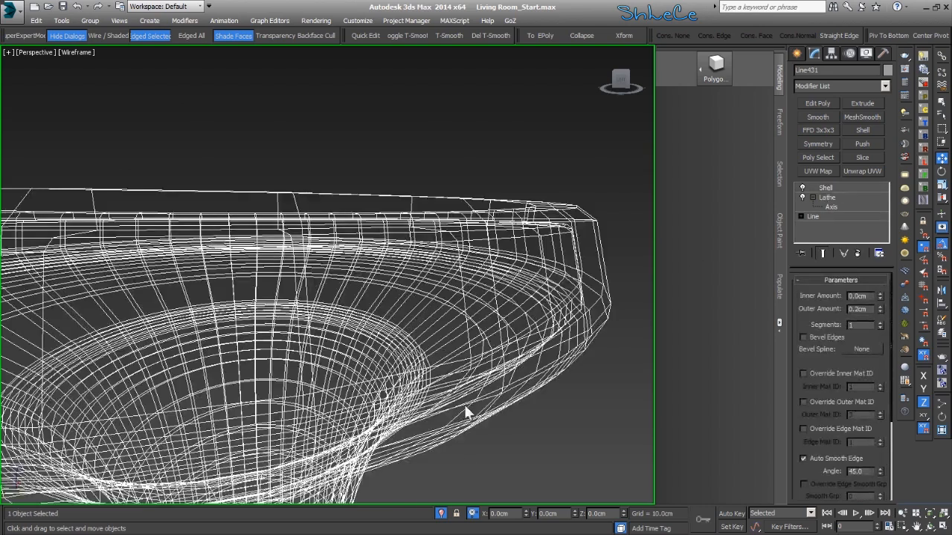
key(F3)
scroll(446, 341, down, 6)
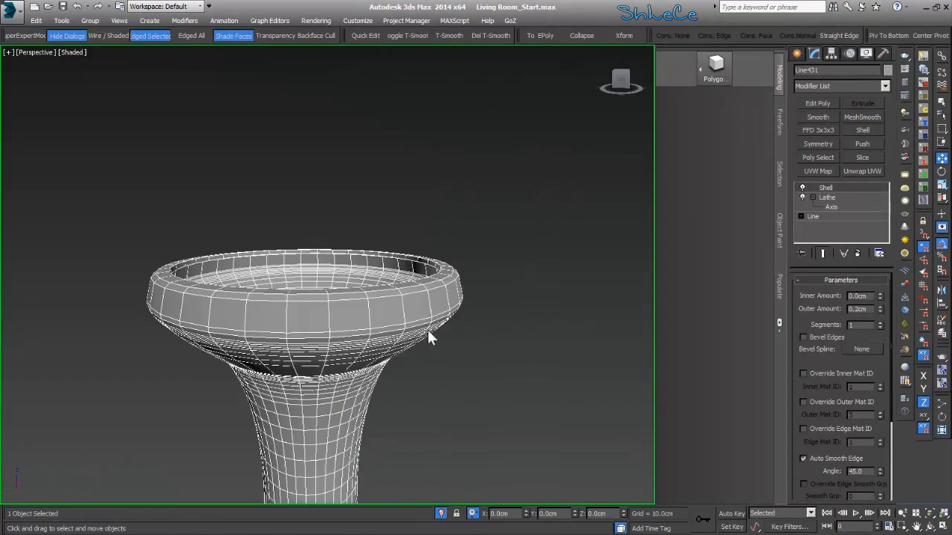
scroll(422, 279, down, 5)
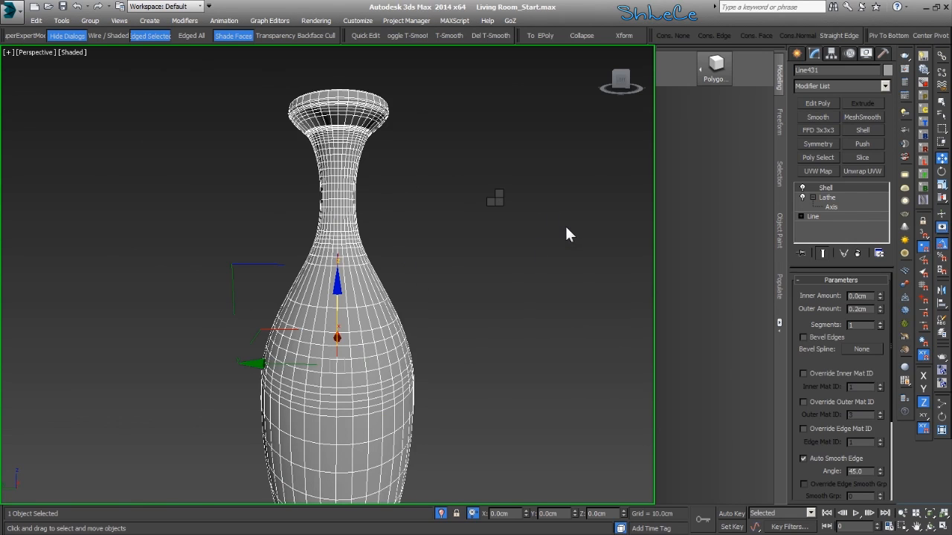
alt+middle_drag(450, 231, 406, 272)
alt+middle_drag(671, 359, 535, 291)
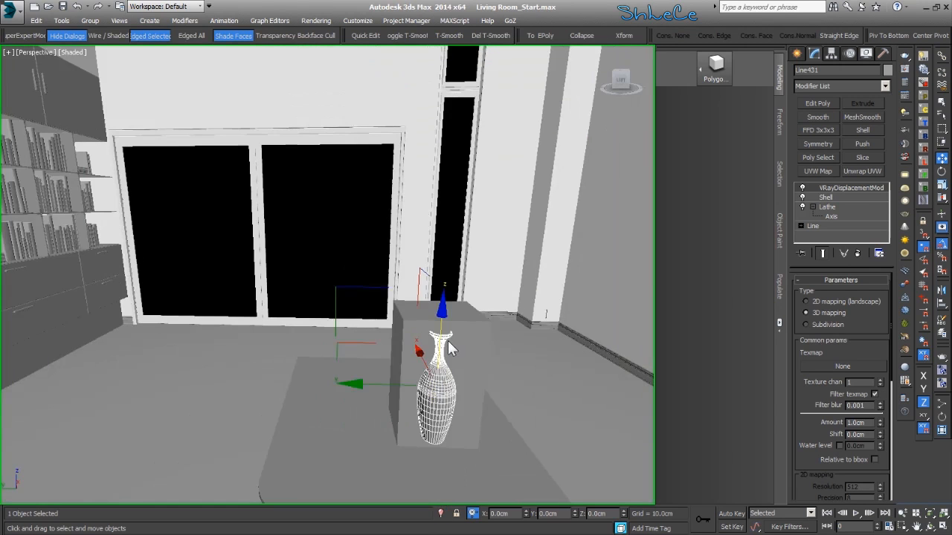
- Delete the reference box standing behind the vase on the table
click(453, 322)
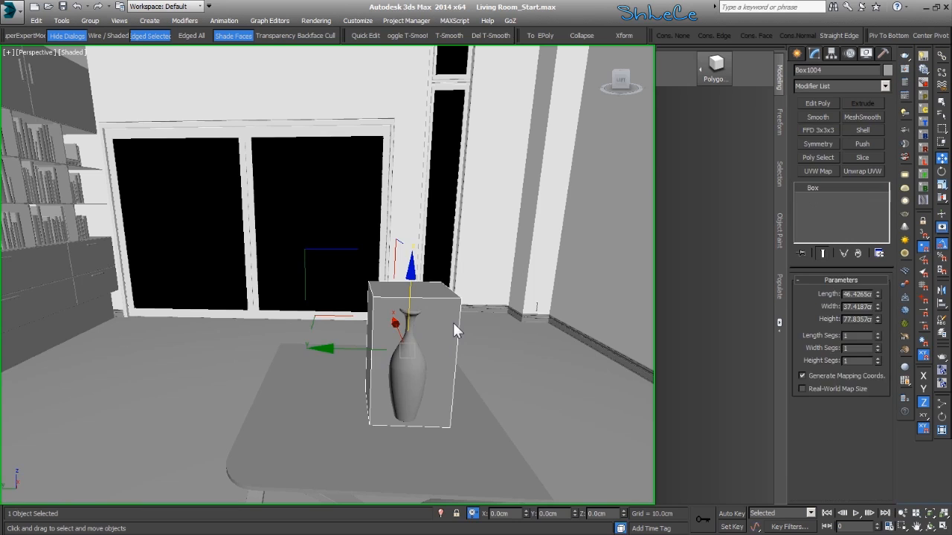
key(Delete)
alt+middle_drag(438, 331, 457, 323)
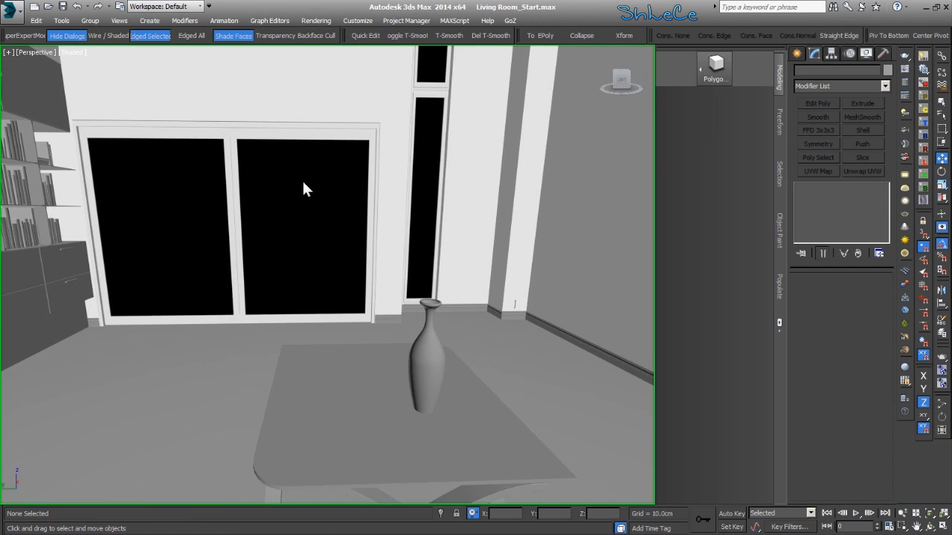
- Create a new reference box beside the vase on the tabletop with AutoGrid, about 43 cm long and 24 cm wide
click(329, 158)
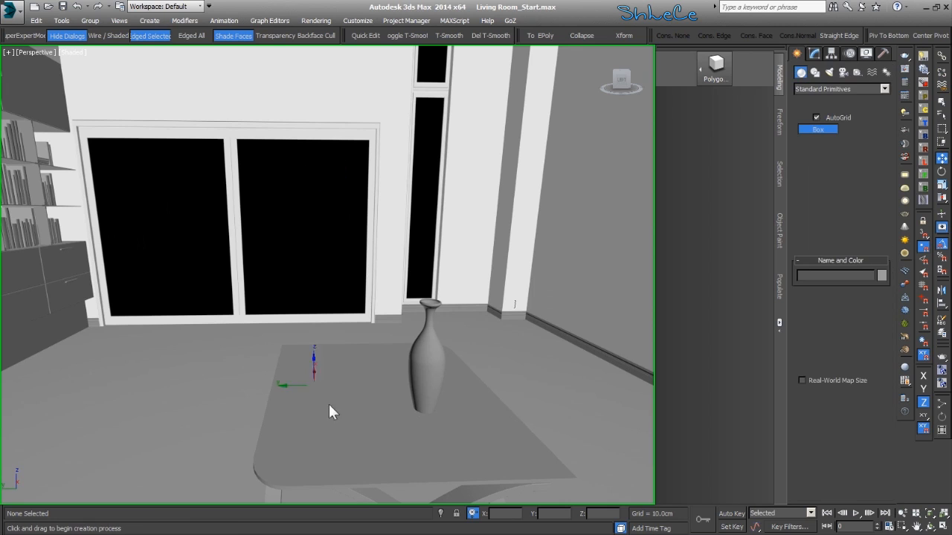
drag(361, 376, 300, 395)
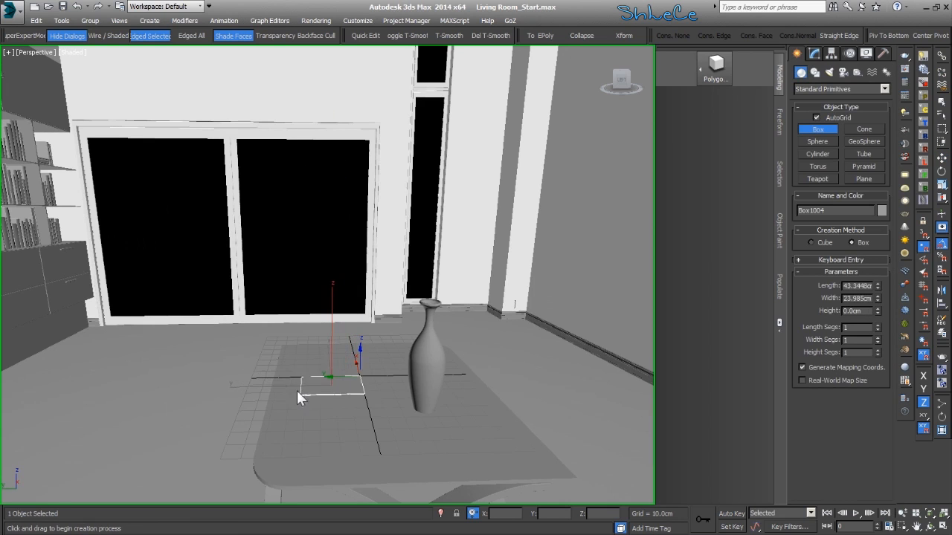
click(296, 335)
- Draw an open six-point Line profile of a rounded vase on the new box's front face, from base centre to a folded lip
key(alt+z)
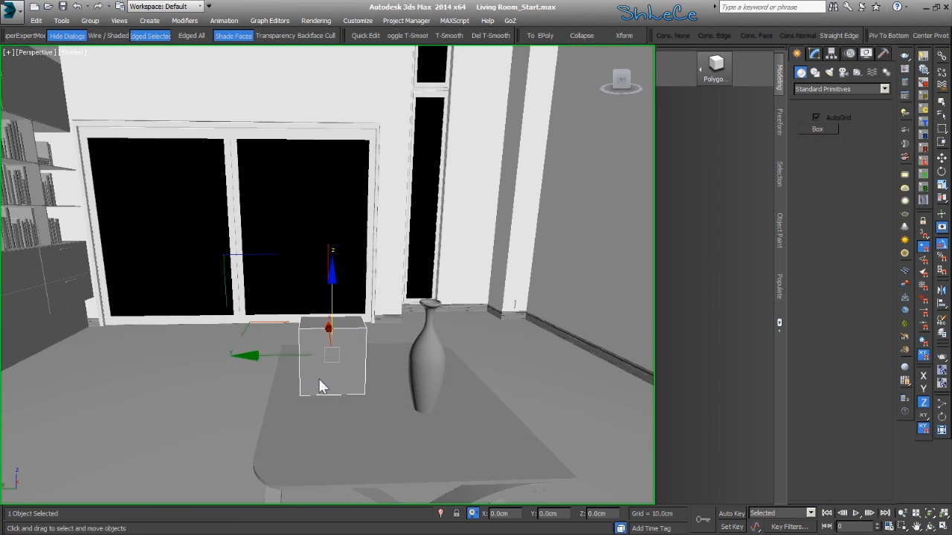
drag(325, 376, 328, 358)
key(w)
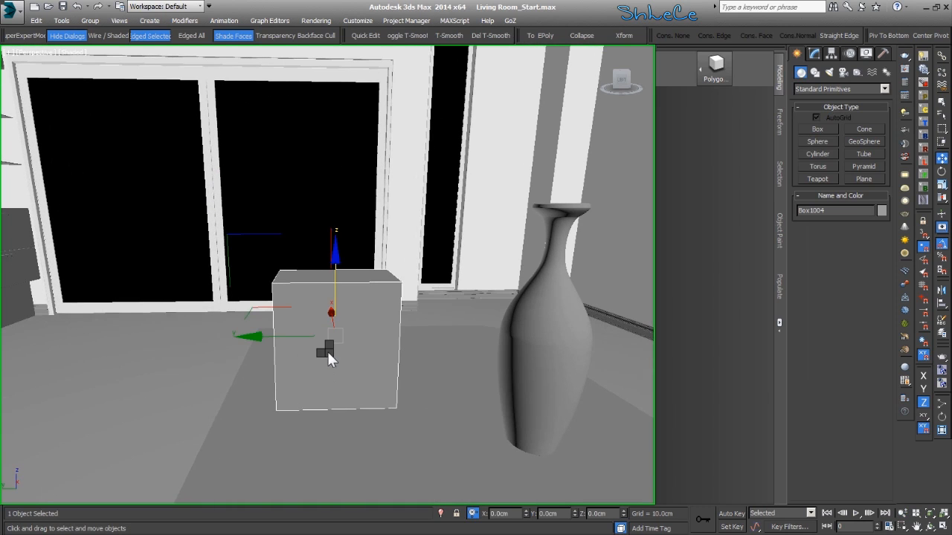
key(l)
scroll(350, 384, up, 4)
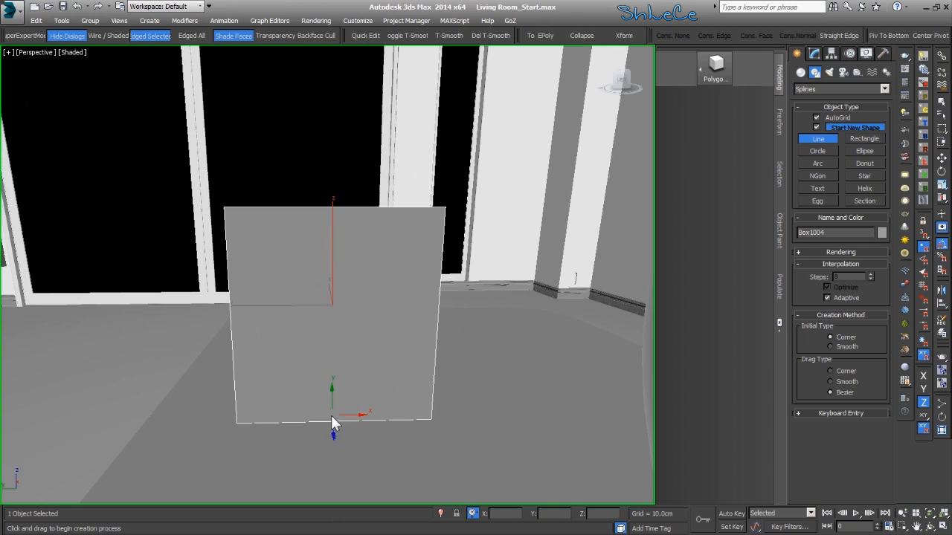
click(328, 413)
click(394, 387)
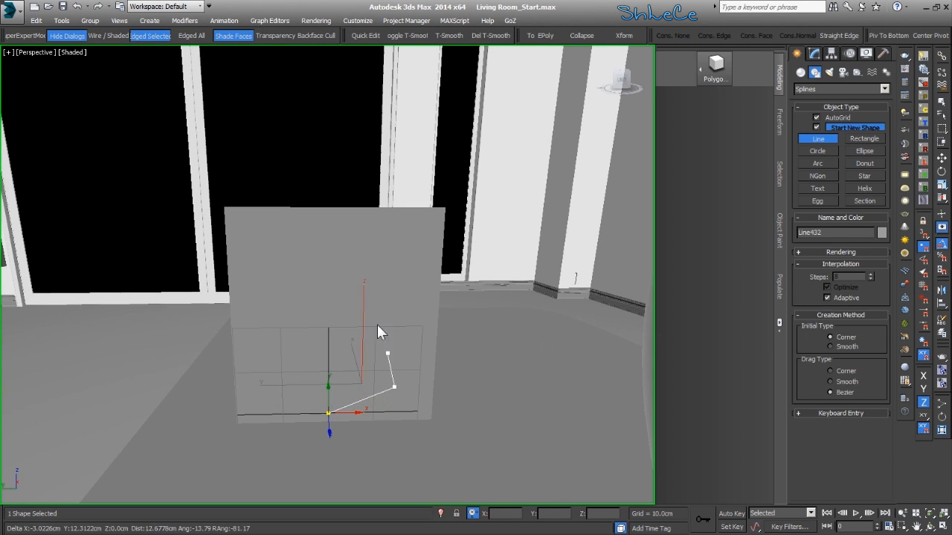
click(400, 294)
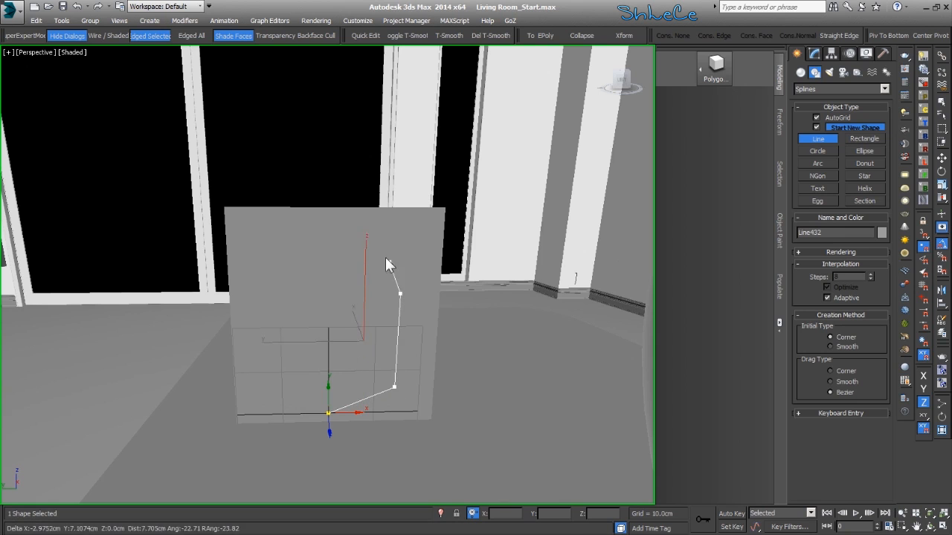
click(322, 222)
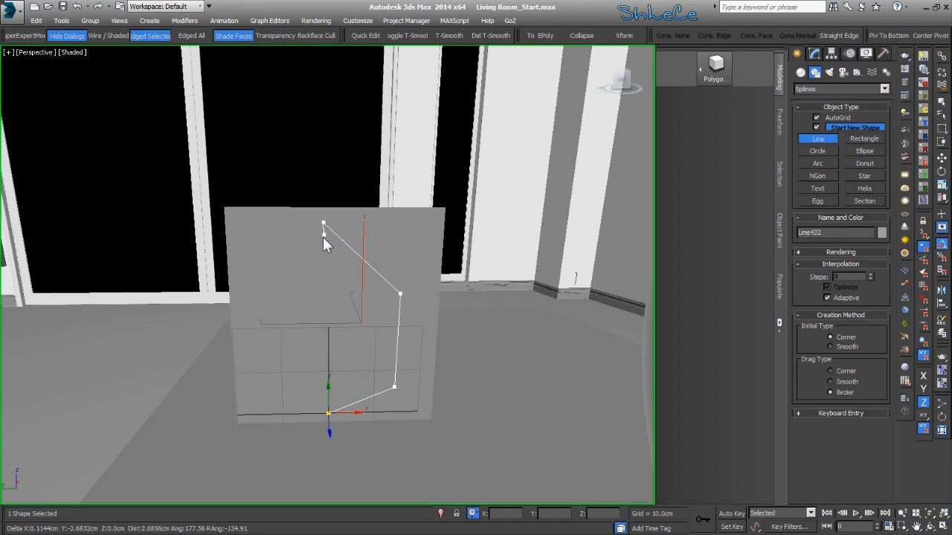
click(322, 243)
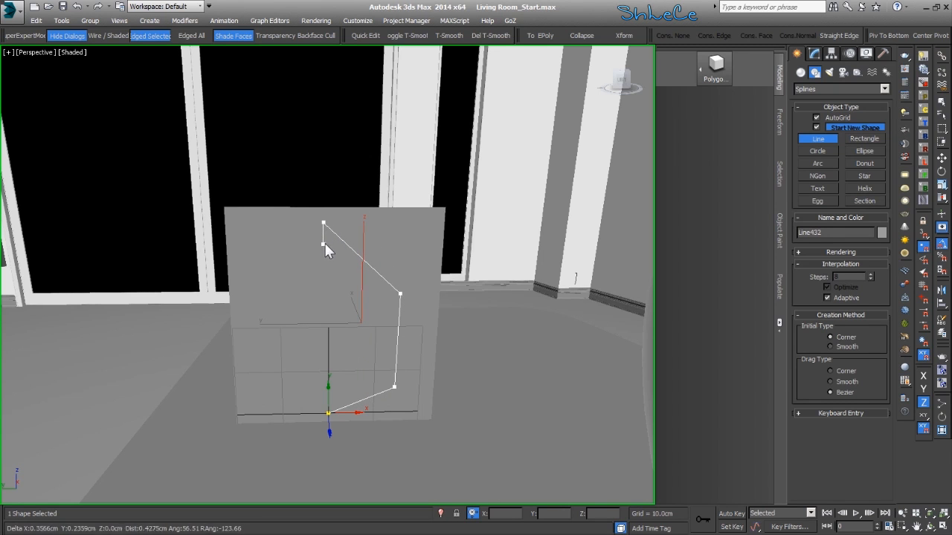
click(329, 240)
right_click(348, 295)
key(w)
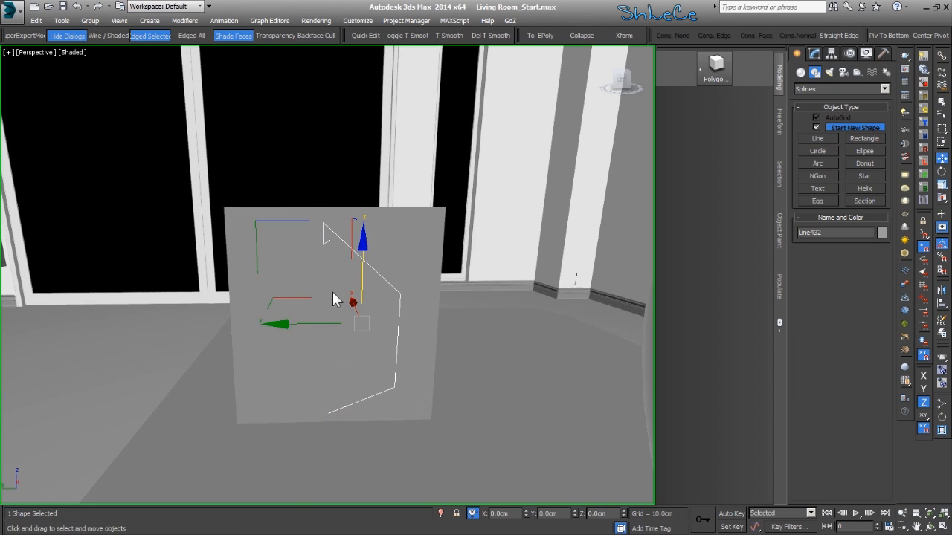
- Select all vertices of the new profile line and convert them to Smooth
click(815, 53)
click(801, 188)
click(823, 197)
drag(241, 428, 242, 425)
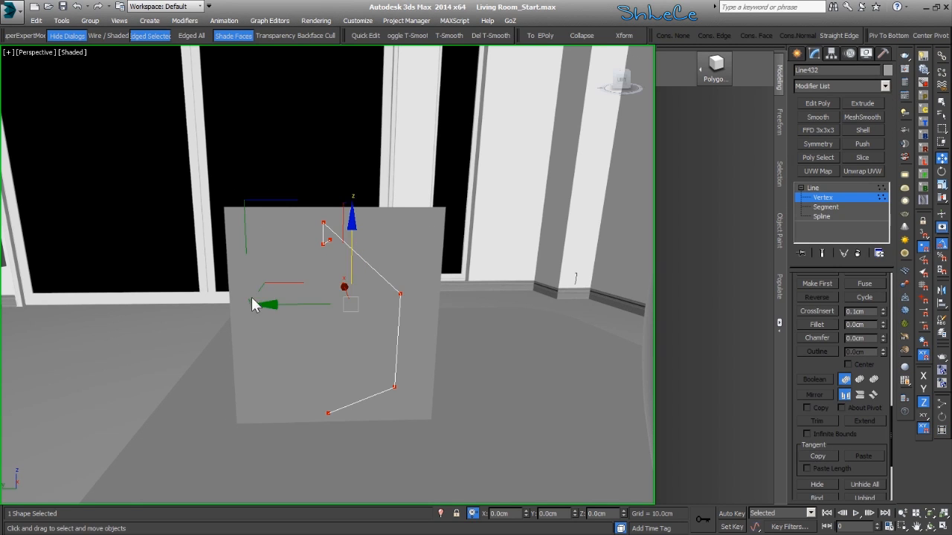
click(246, 212)
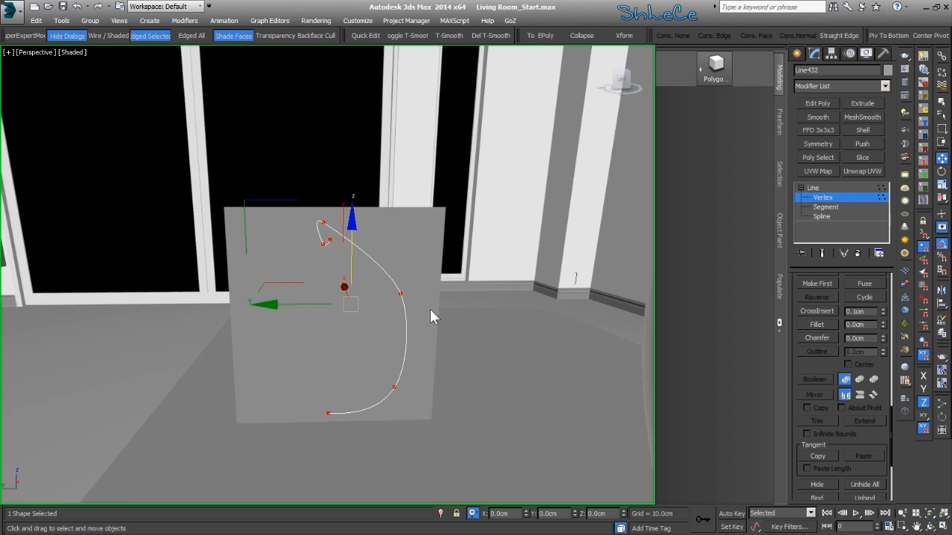
- Move the lower and upper side vertices of the rounded profile slightly outward to widen the vase body
click(418, 281)
click(400, 293)
drag(374, 422, 374, 421)
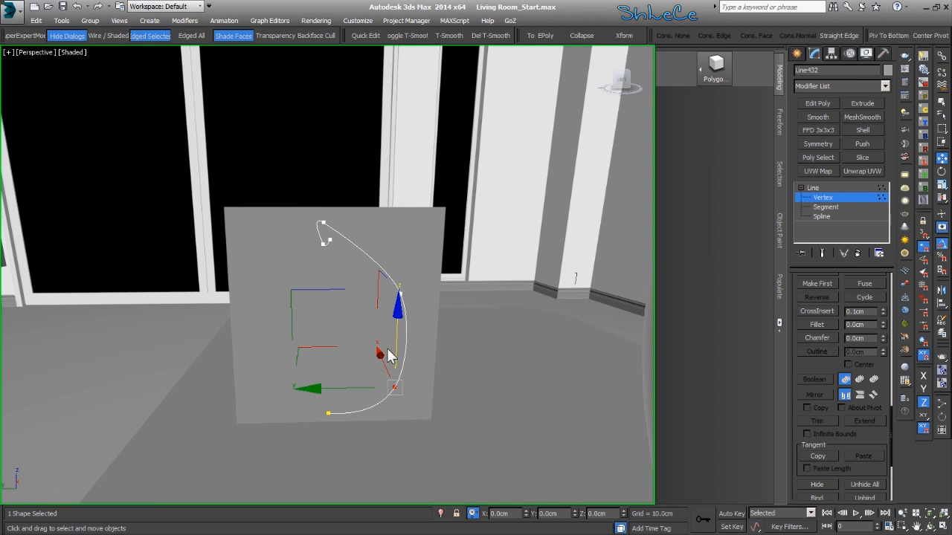
drag(311, 290, 316, 290)
drag(430, 258, 349, 337)
drag(312, 188, 318, 184)
click(278, 287)
- Convert the topmost rim vertex of the profile to Corner so the rim forms a sharp point
scroll(337, 207, up, 5)
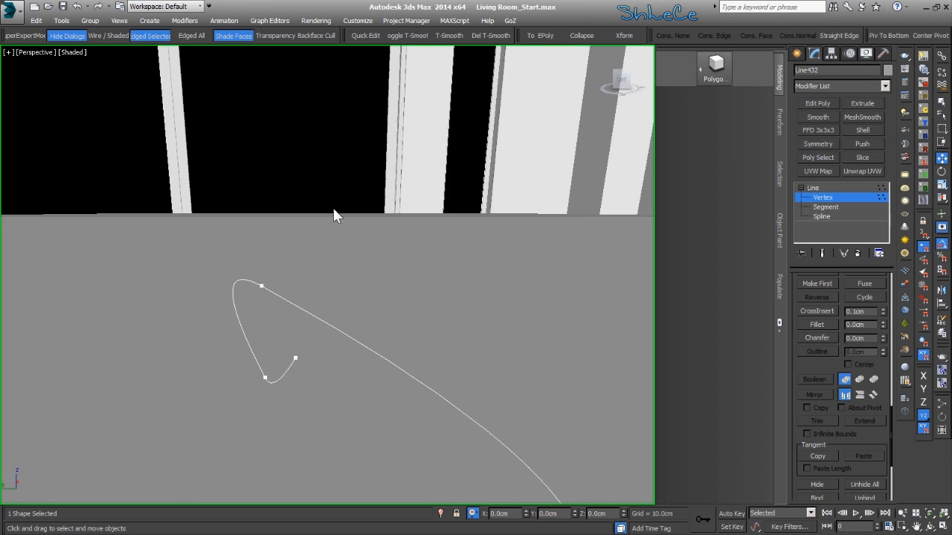
drag(295, 248, 237, 290)
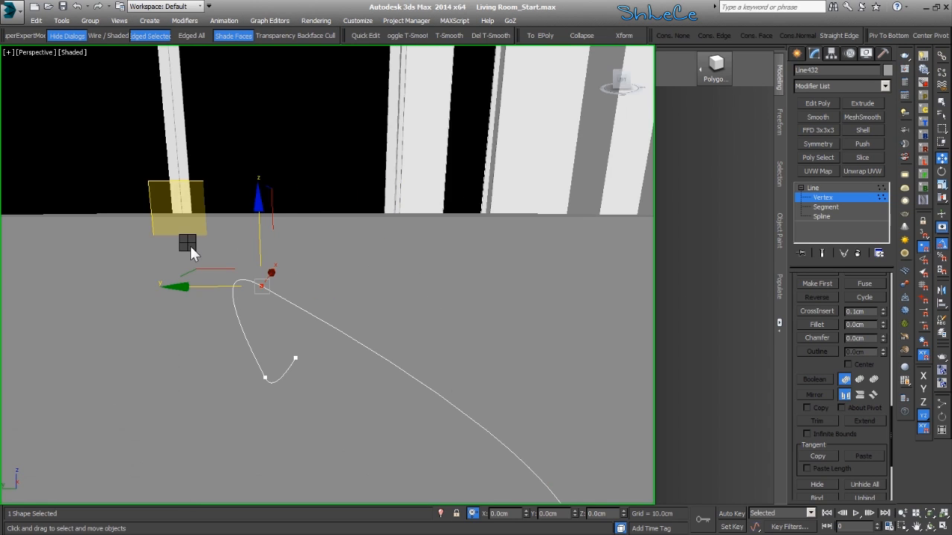
click(176, 169)
middle_drag(219, 326, 227, 311)
click(282, 317)
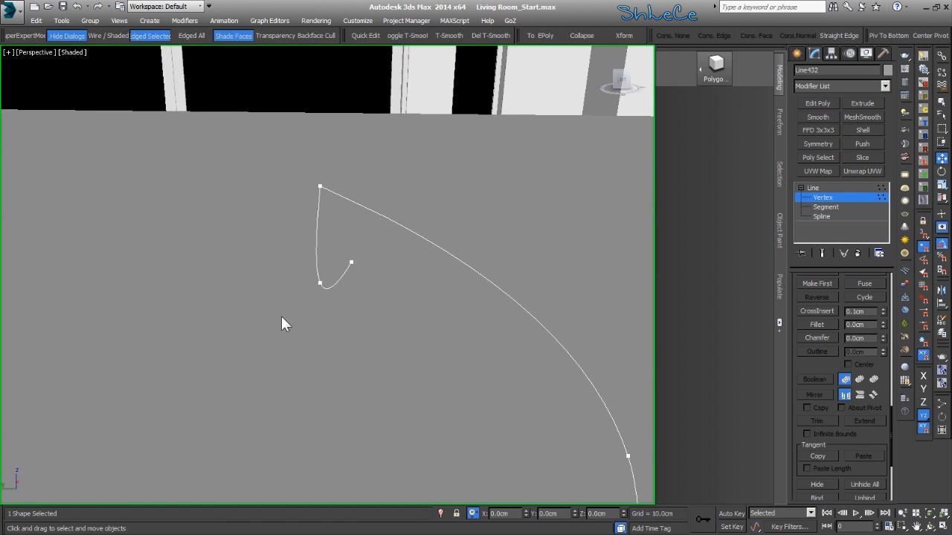
- Convert the two vertices of the folded inner lip to Bezier Corner
click(324, 279)
ctrl+drag(337, 291, 336, 292)
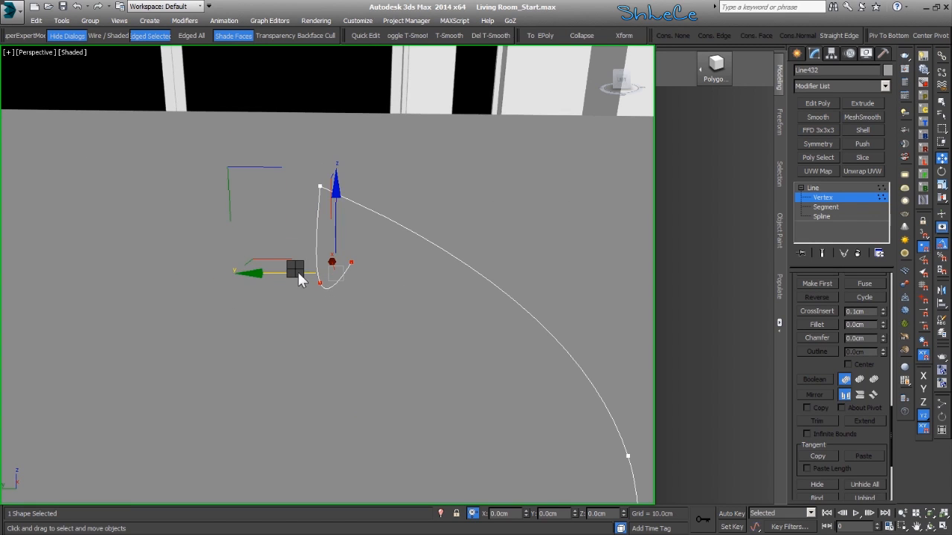
click(341, 301)
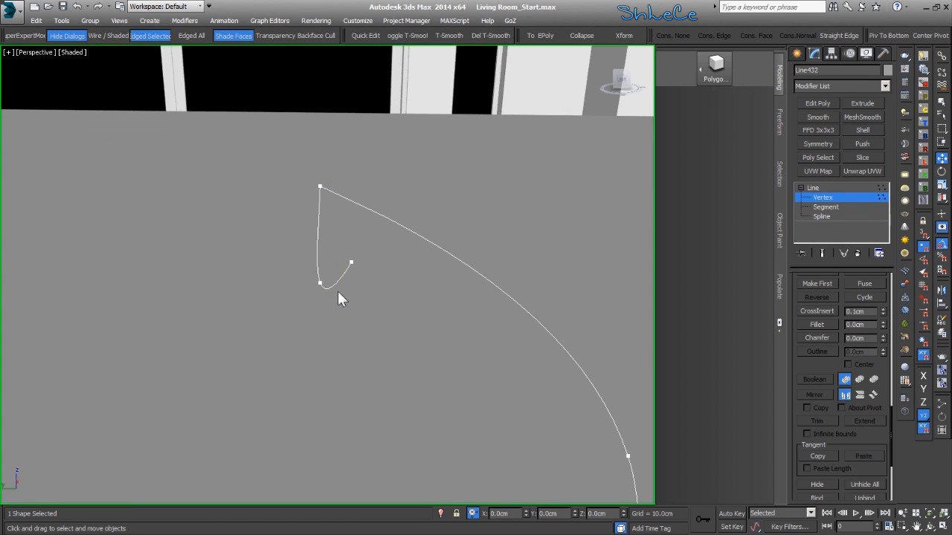
scroll(330, 285, up, 8)
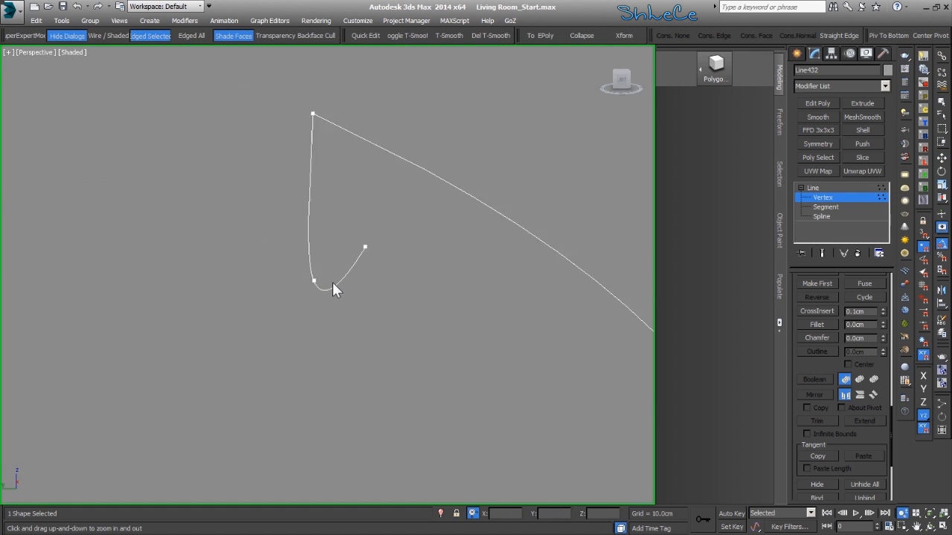
- Adjust the tangent handles of the two inner lip vertices so the segment between them arches upward
key(w)
click(310, 279)
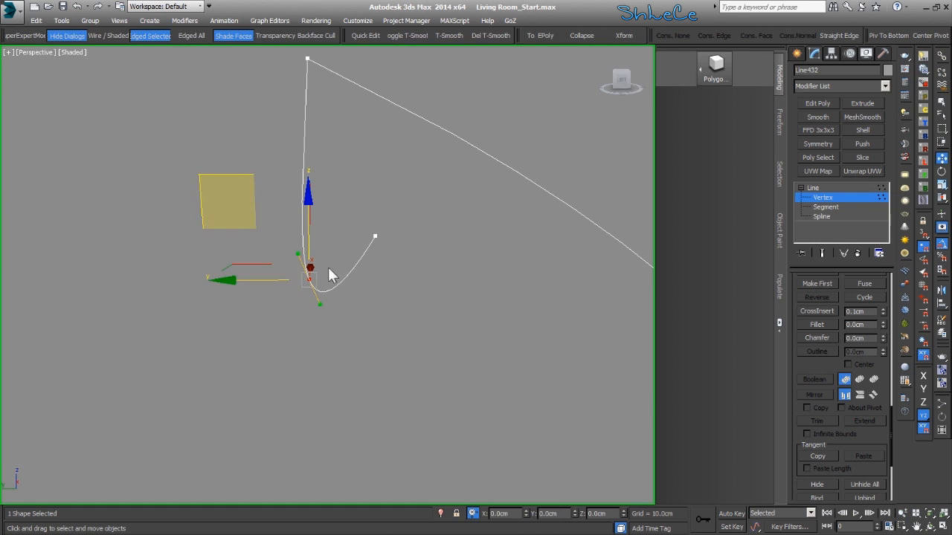
drag(321, 309, 340, 232)
click(375, 236)
drag(342, 291, 352, 201)
drag(328, 263, 299, 292)
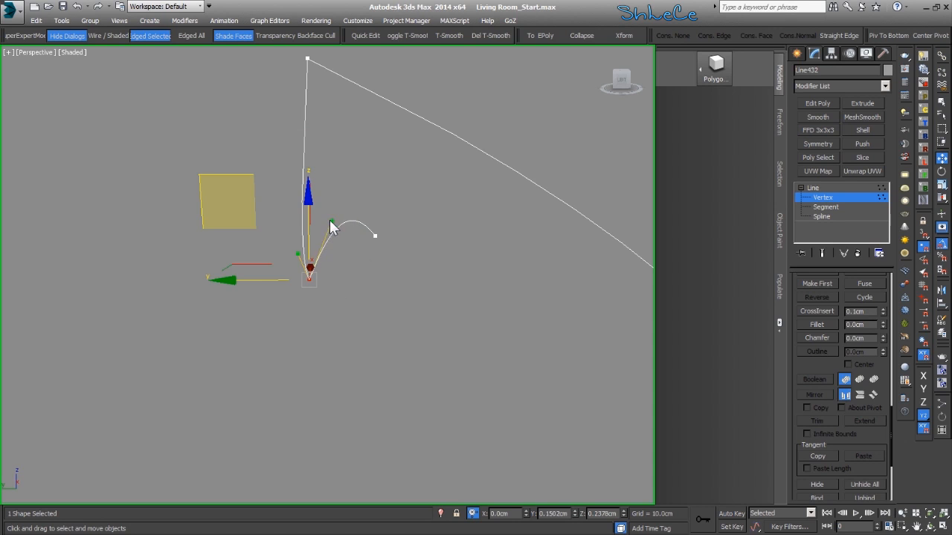
click(355, 276)
- Leave vertex editing and apply a Lathe modifier to the rounded vase profile
scroll(354, 269, down, 14)
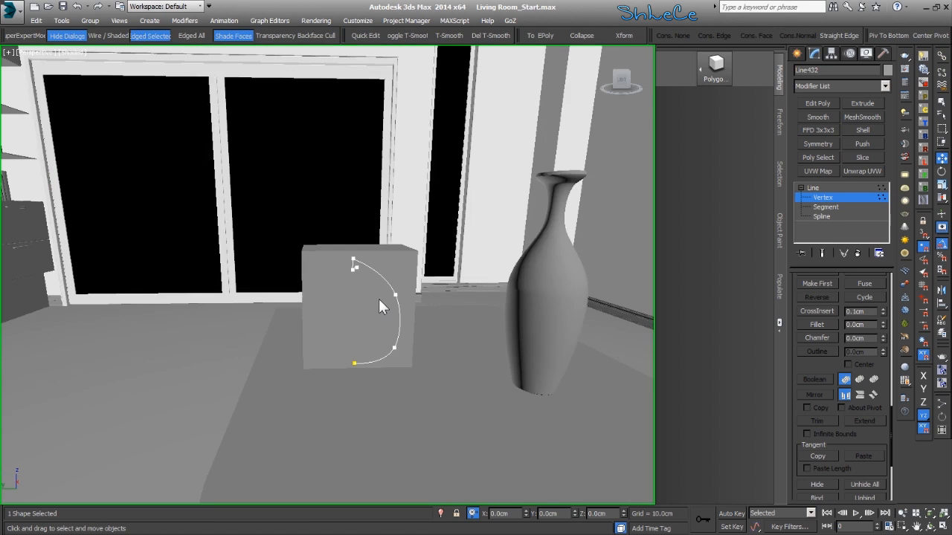
scroll(378, 295, up, 4)
scroll(363, 301, up, 1)
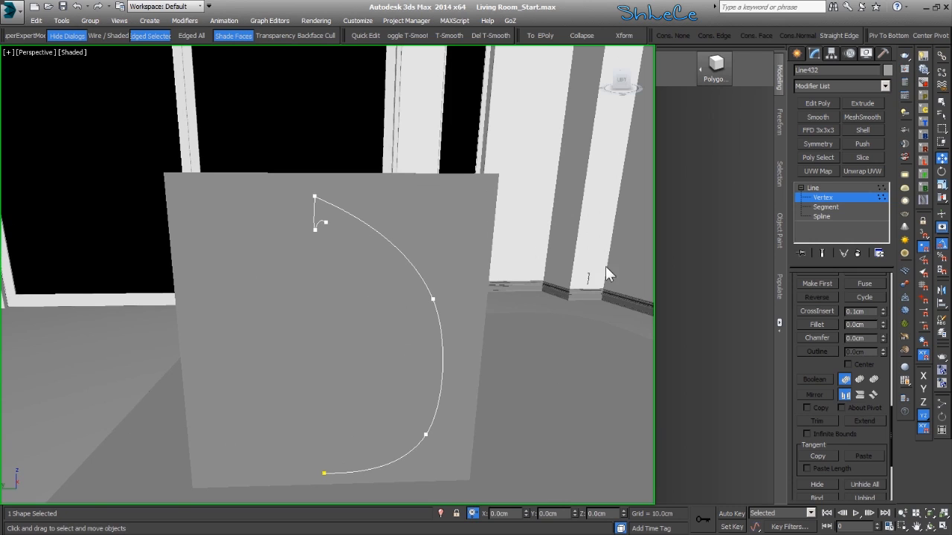
click(830, 199)
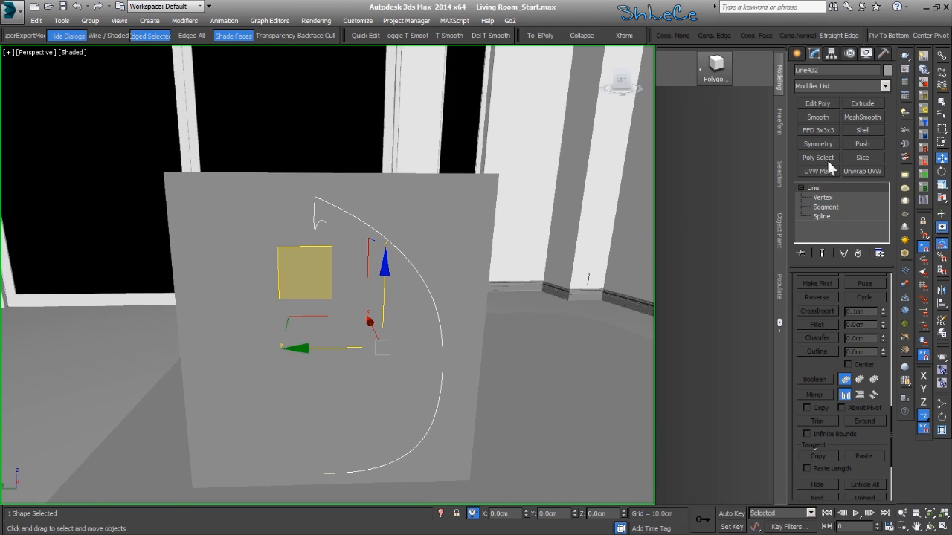
click(847, 86)
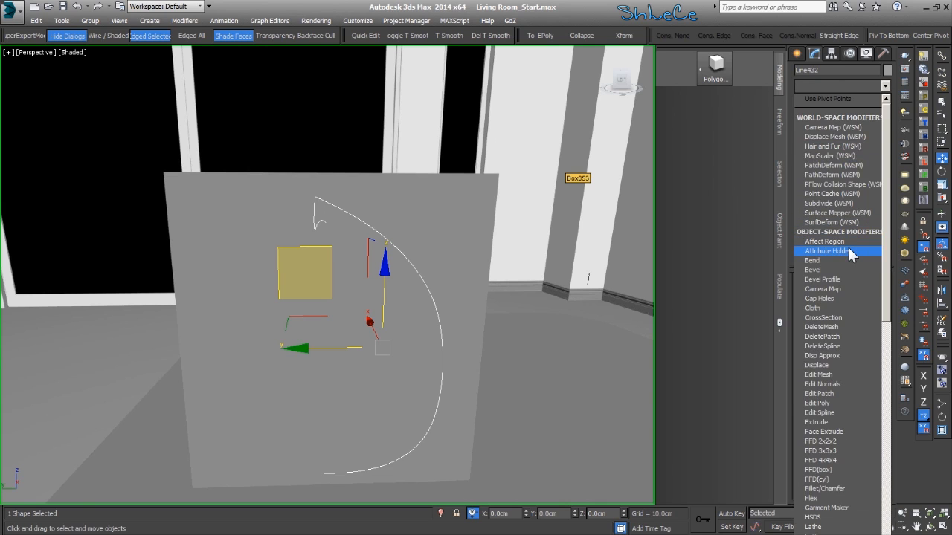
scroll(850, 255, down, 10)
click(826, 97)
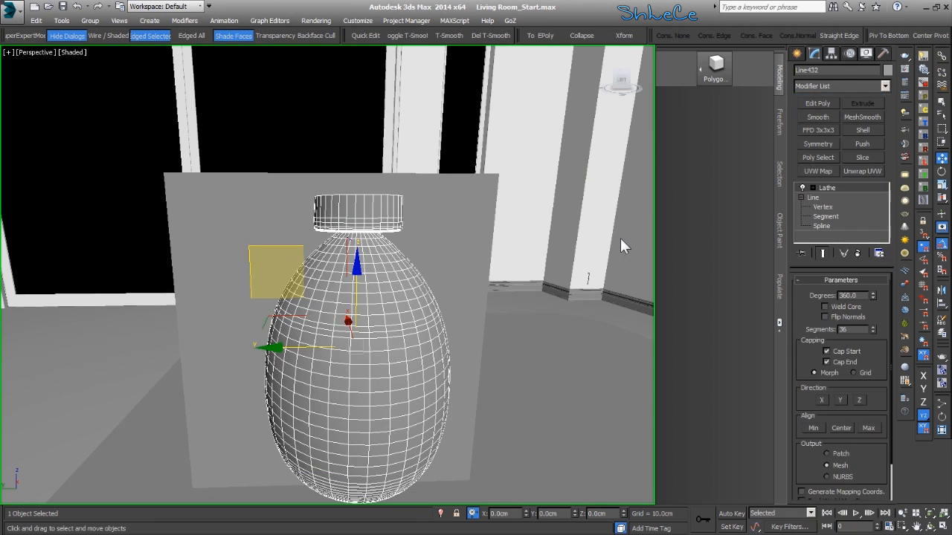
- Move the Lathe Axis along Y, away from the profile's curved side, to widen the body and narrow the opening
click(826, 189)
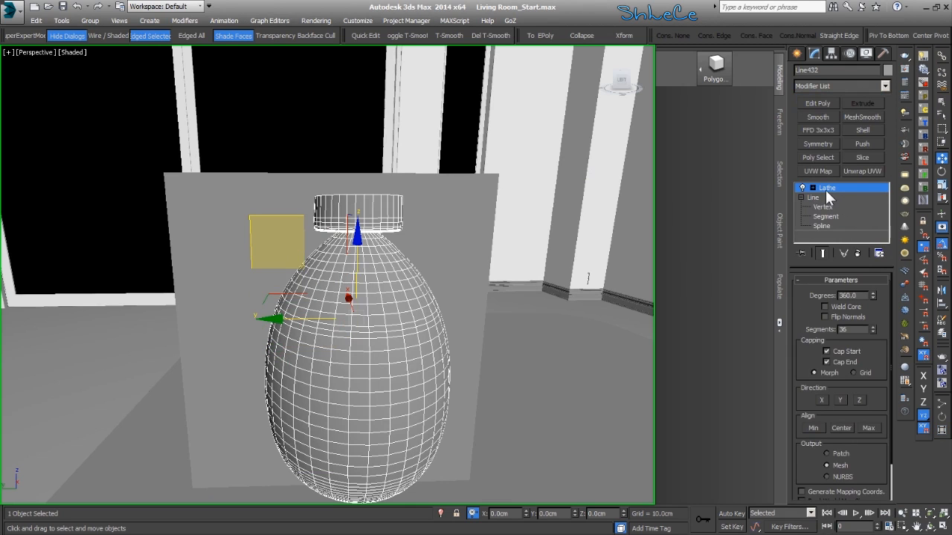
click(813, 187)
click(836, 198)
drag(278, 322, 214, 318)
alt+middle_drag(266, 351, 271, 325)
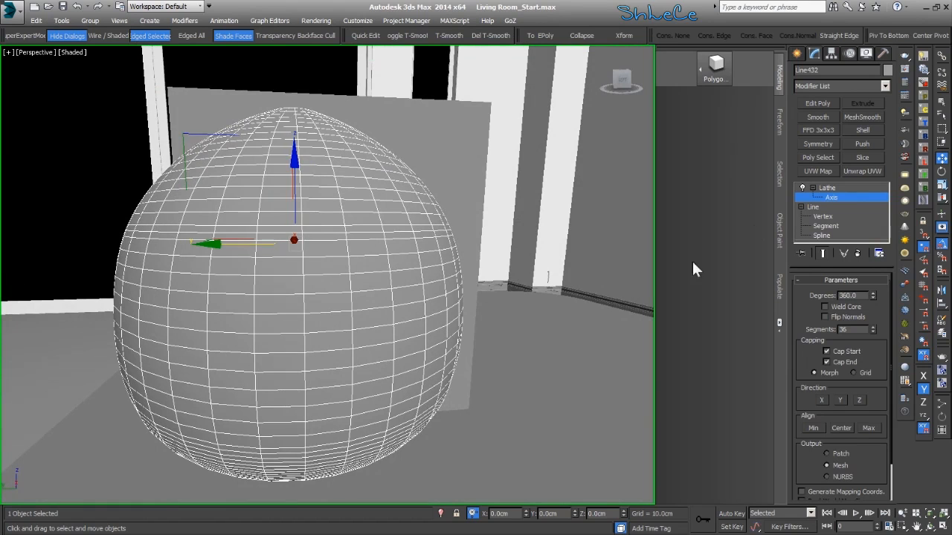
- Lower the profile's upper side vertex slightly, show the end result, and shift the Lathe Axis slightly back along Y
click(828, 216)
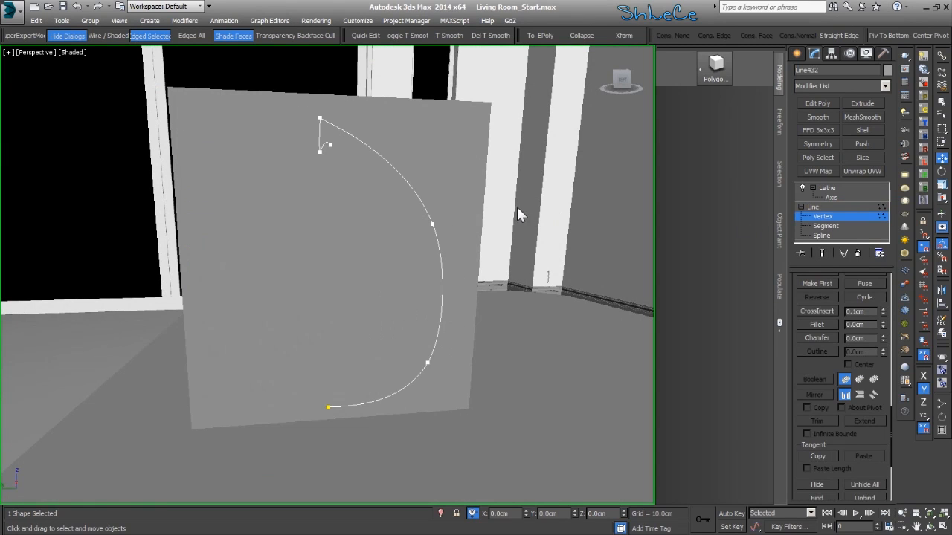
drag(508, 211, 357, 279)
mouse_move(437, 174)
mouse_down()
mouse_move(436, 185)
mouse_move(440, 165)
mouse_up()
click(822, 254)
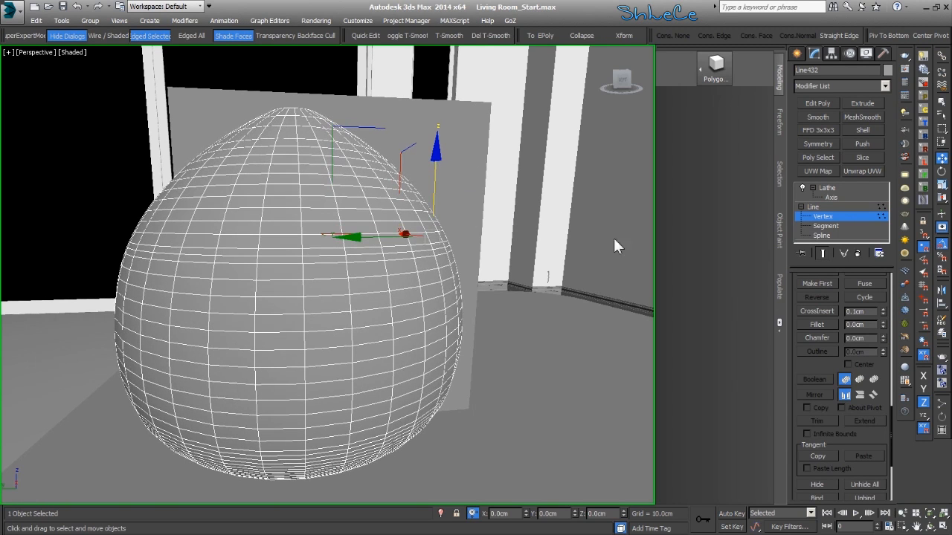
click(824, 197)
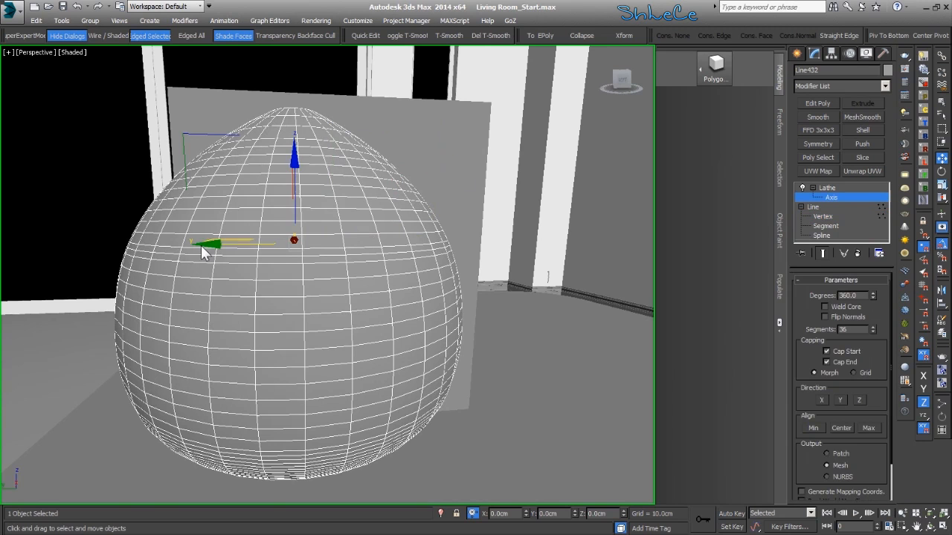
drag(210, 253, 214, 253)
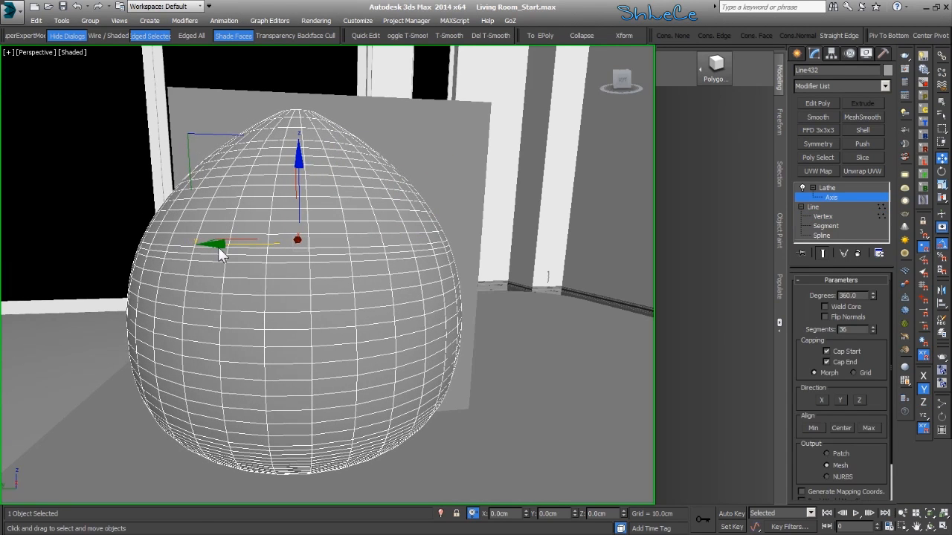
- Lower the profile's rim vertex and inner lip end vertex about 3.1 cm along Z
click(835, 215)
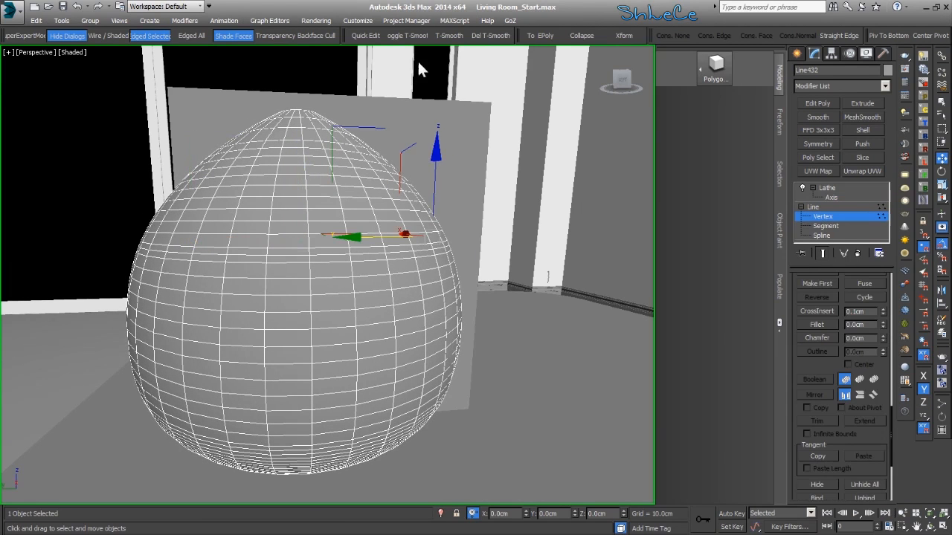
drag(215, 147, 215, 145)
drag(325, 77, 331, 101)
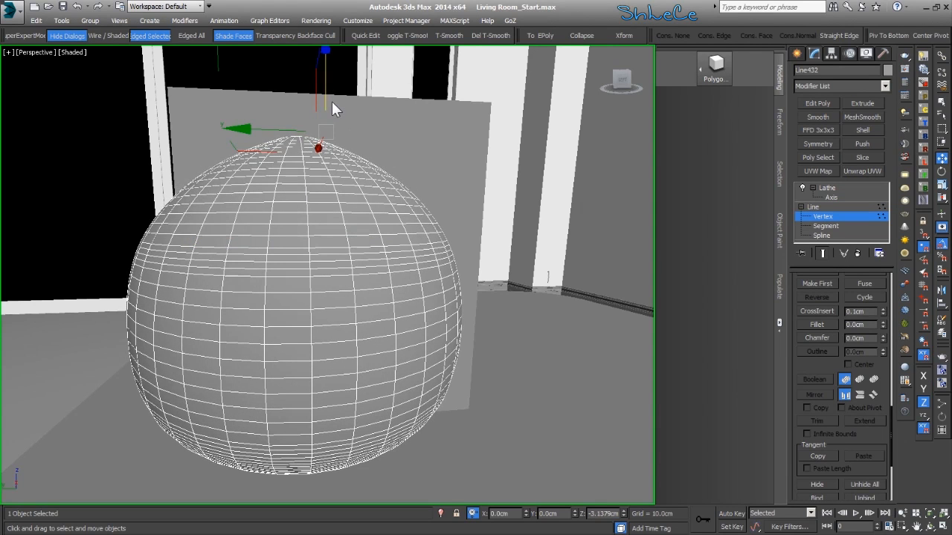
- Turn off the Lathe display and adjust the inner lip end vertex's tangent handle to form a fuller upward arch
click(802, 187)
click(373, 145)
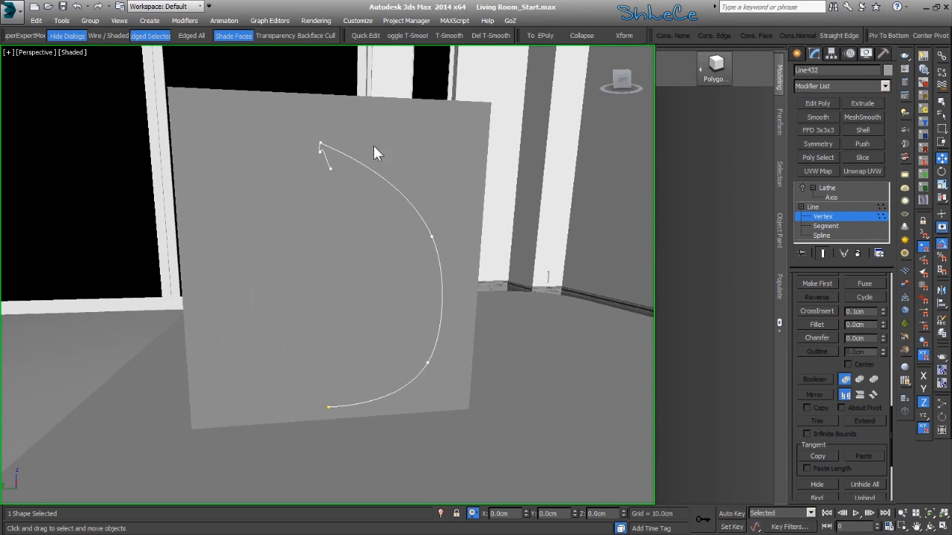
drag(352, 124, 287, 195)
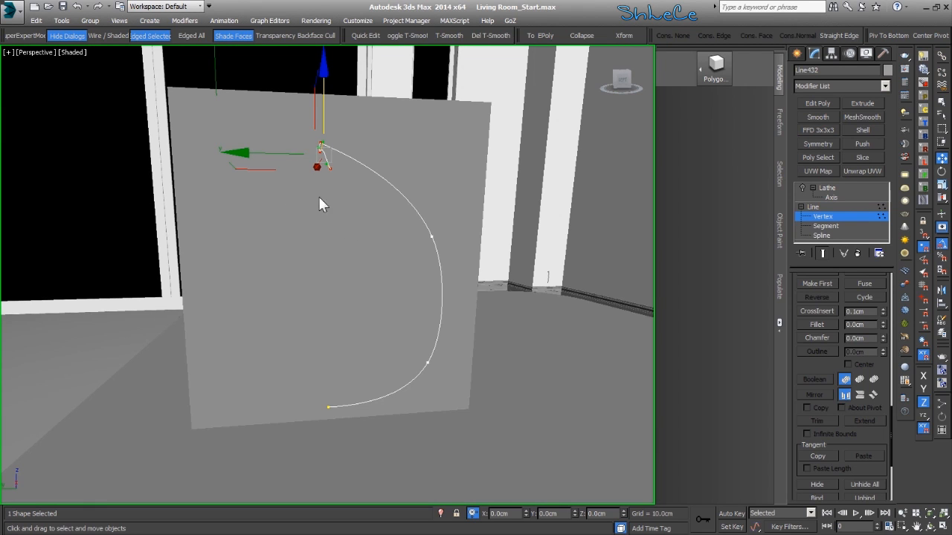
ctrl+alt+middle_drag(326, 162, 327, 141)
drag(305, 94, 316, 171)
click(371, 244)
drag(370, 245, 315, 290)
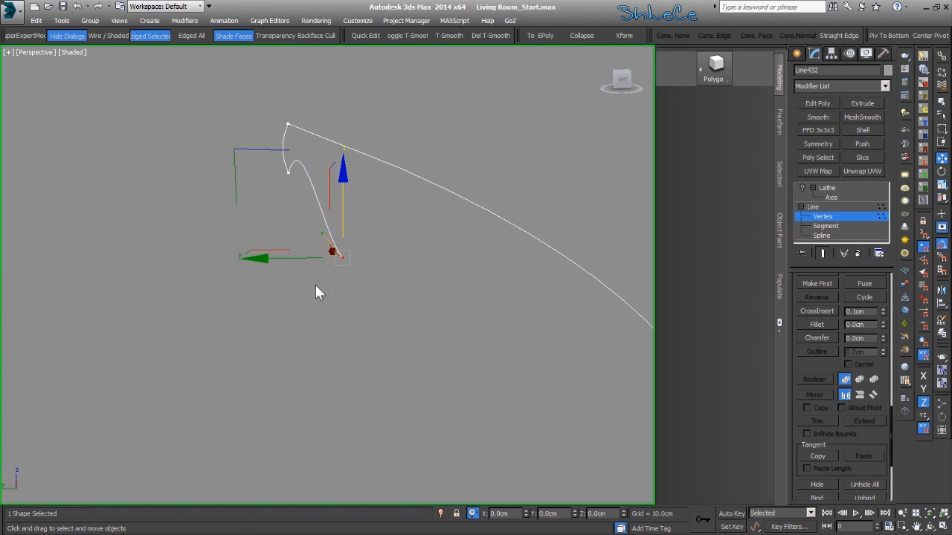
click(241, 150)
drag(322, 234, 341, 175)
click(290, 141)
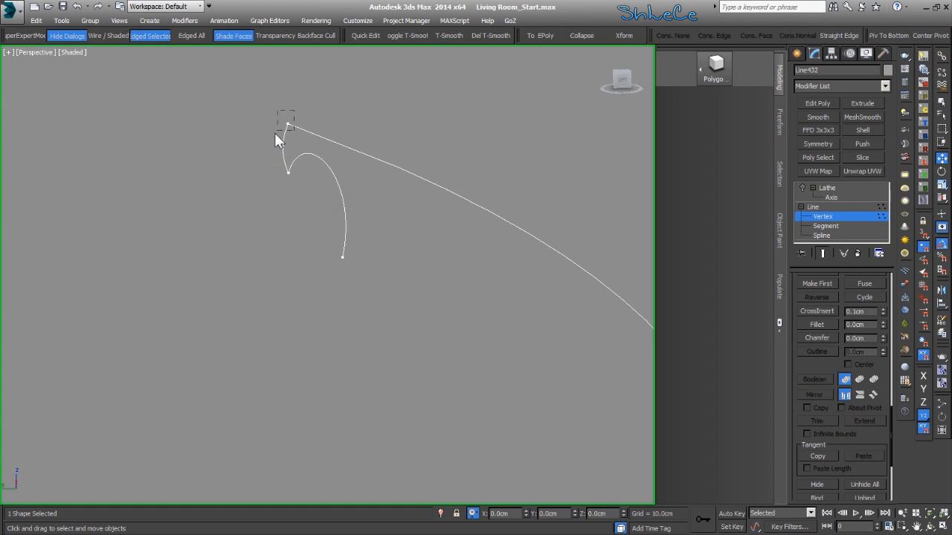
- Fillet the topmost rim vertex of the profile by 0.2 cm
click(289, 122)
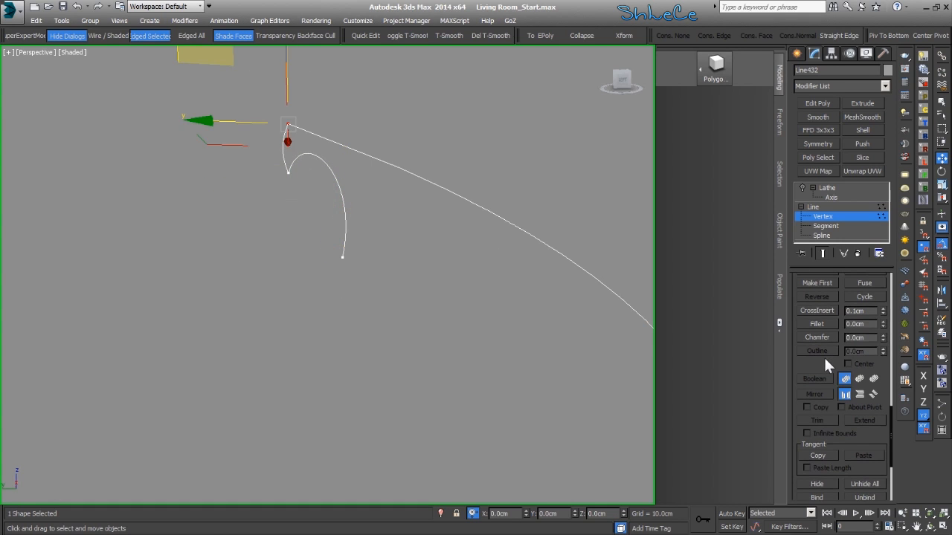
click(883, 321)
click(883, 321)
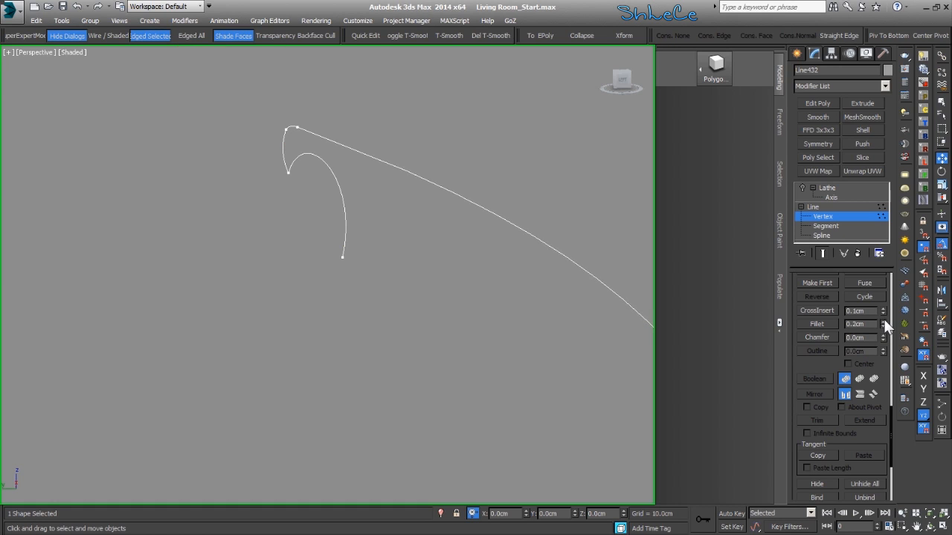
- Leave vertex editing and turn the Lathe modifier back on to show the rounded vase
middle_drag(610, 328, 531, 273)
scroll(531, 273, down, 8)
middle_drag(447, 323, 431, 307)
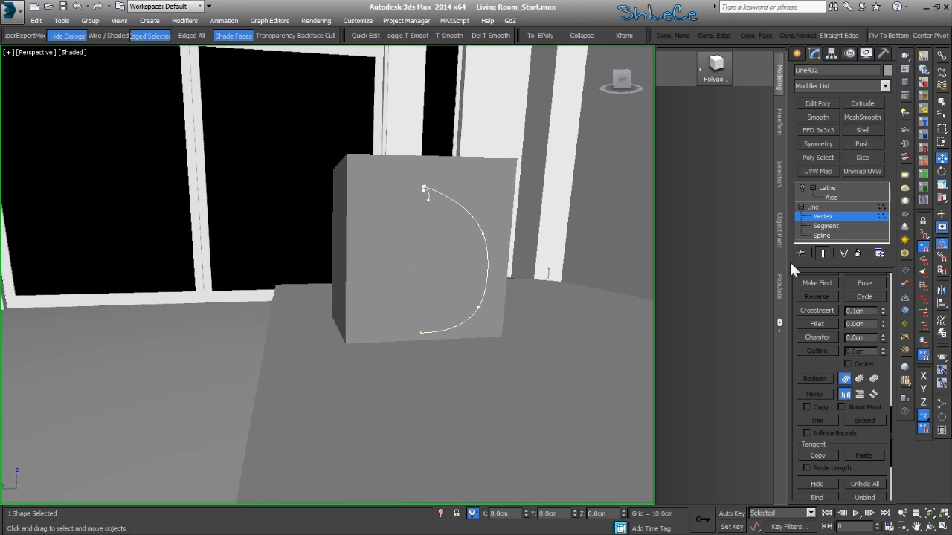
click(825, 188)
click(802, 188)
mouse_move(531, 239)
alt+middle_down()
mouse_move(506, 271)
mouse_move(565, 258)
mouse_move(570, 284)
mouse_move(539, 270)
mouse_move(525, 248)
alt+middle_up()
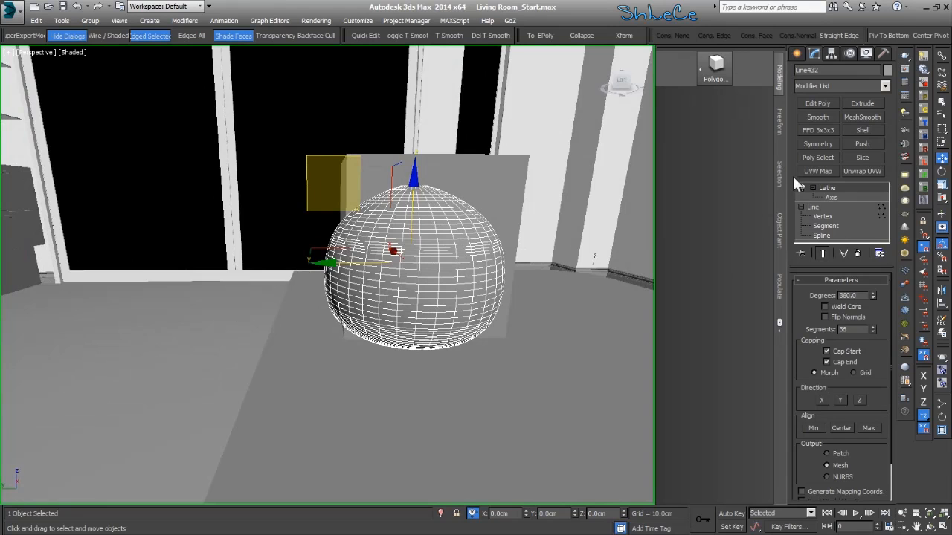
- Turn off Adaptive interpolation on the vase's base Line to use fixed steps, and inspect the vase opening up close
click(833, 213)
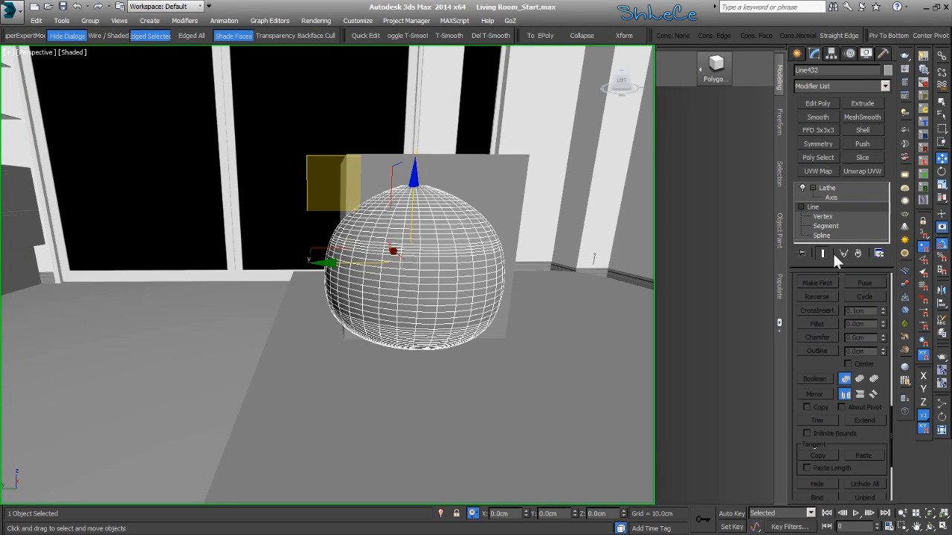
scroll(806, 332, up, 6)
scroll(837, 349, up, 2)
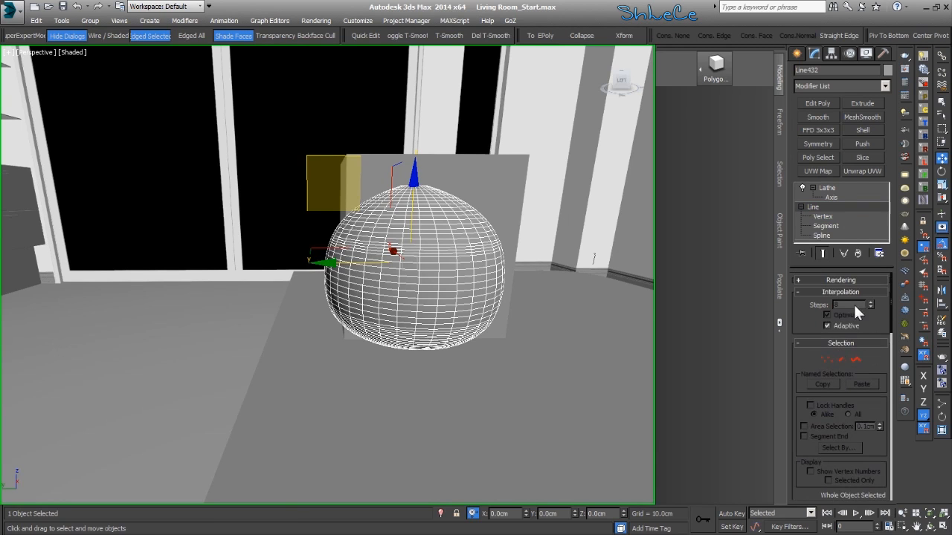
click(827, 326)
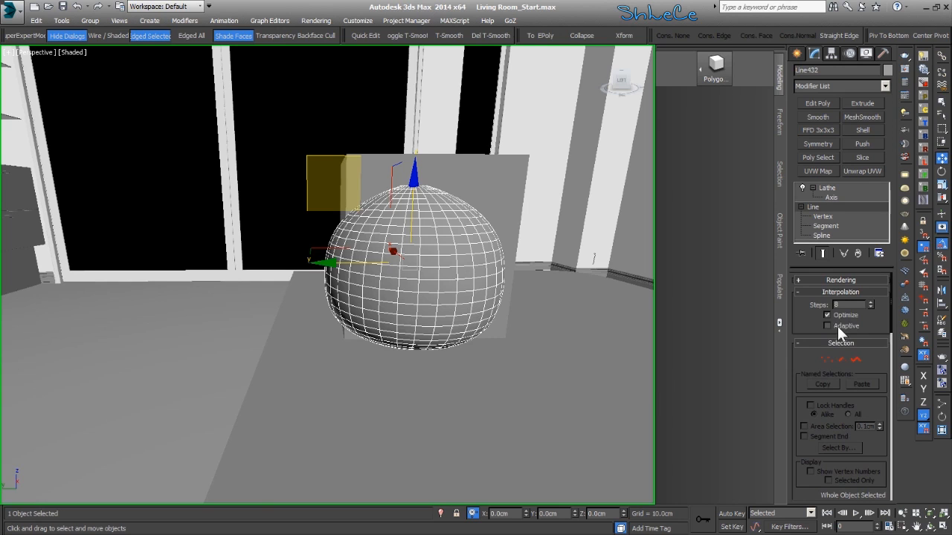
middle_drag(500, 220, 429, 311)
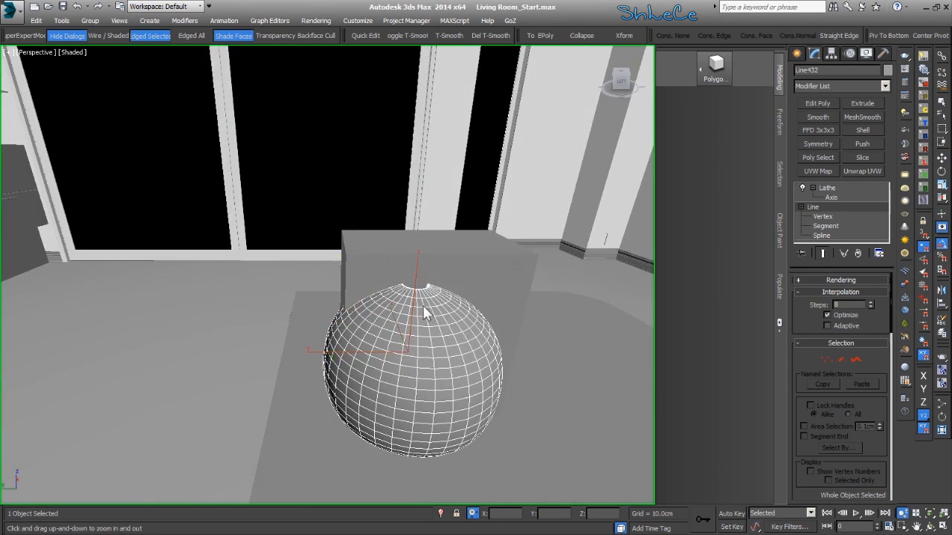
scroll(424, 288, up, 5)
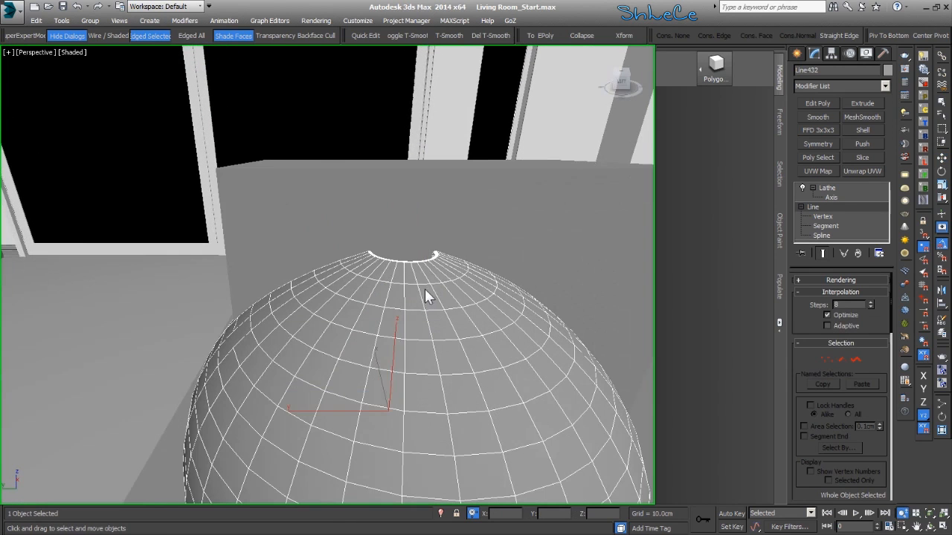
- Add a MeshSmooth modifier above the vase's Lathe modifier and isolate the vase in the Perspective view
click(827, 186)
click(848, 116)
ctrl+alt+middle_drag(424, 276, 445, 286)
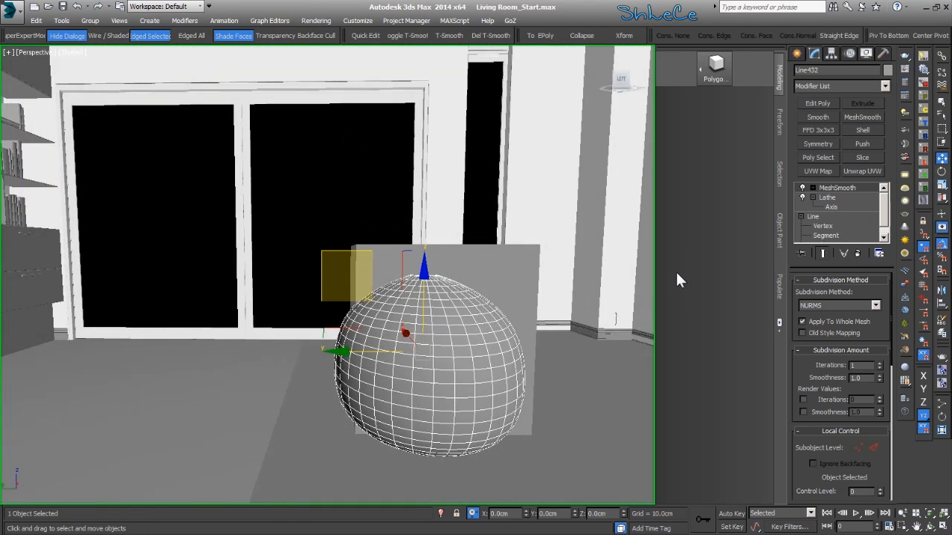
alt+middle_drag(464, 347, 354, 342)
key(alt+q)
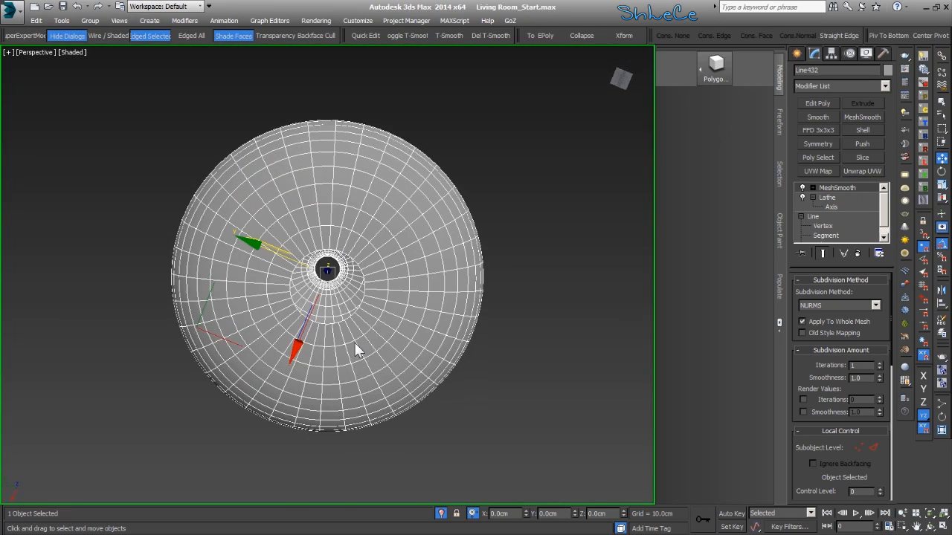
alt+middle_drag(335, 285, 357, 283)
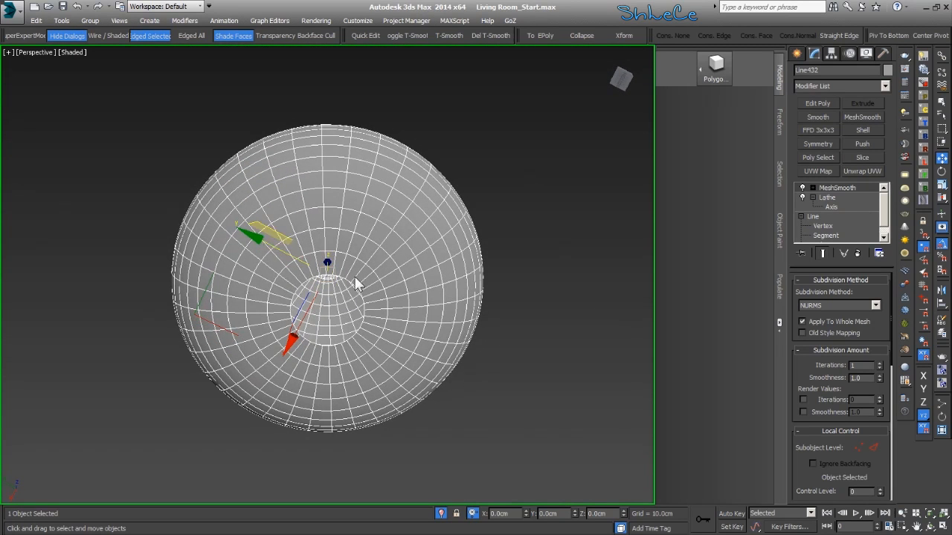
- Add a Cap Holes modifier to the vase to close the open hole in its base
click(850, 88)
key(c)
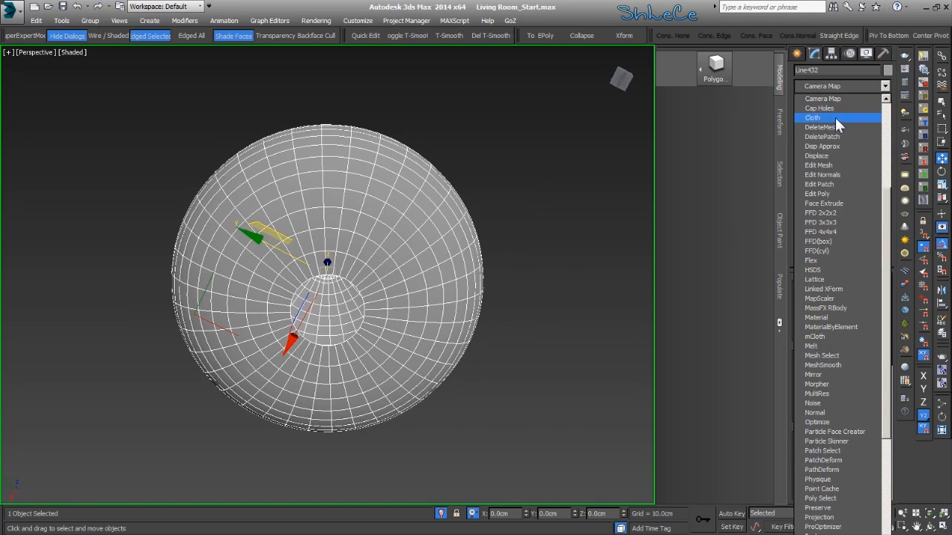
click(834, 109)
alt+middle_drag(377, 246, 358, 204)
key(w)
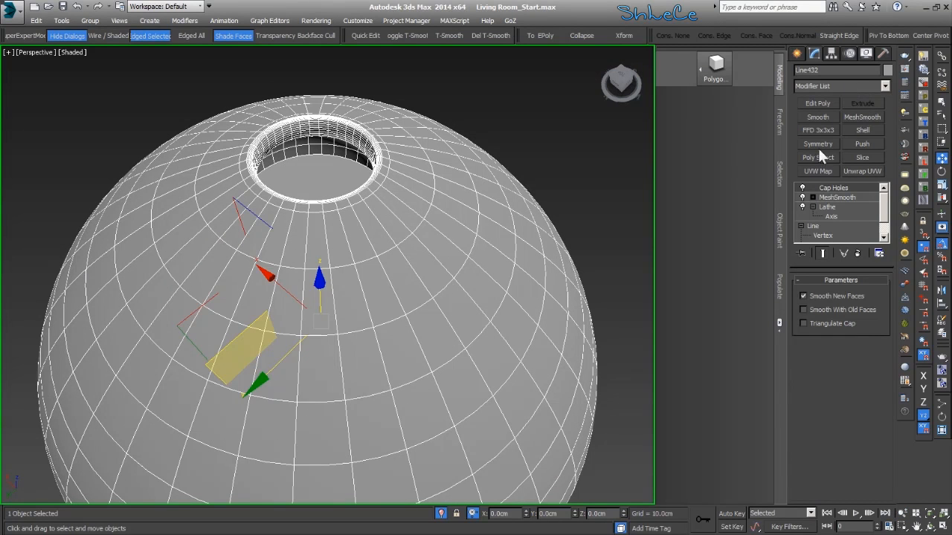
- Add an Edit Poly modifier, delete the cap polygon closing the vase's top opening, and leave polygon editing
click(819, 104)
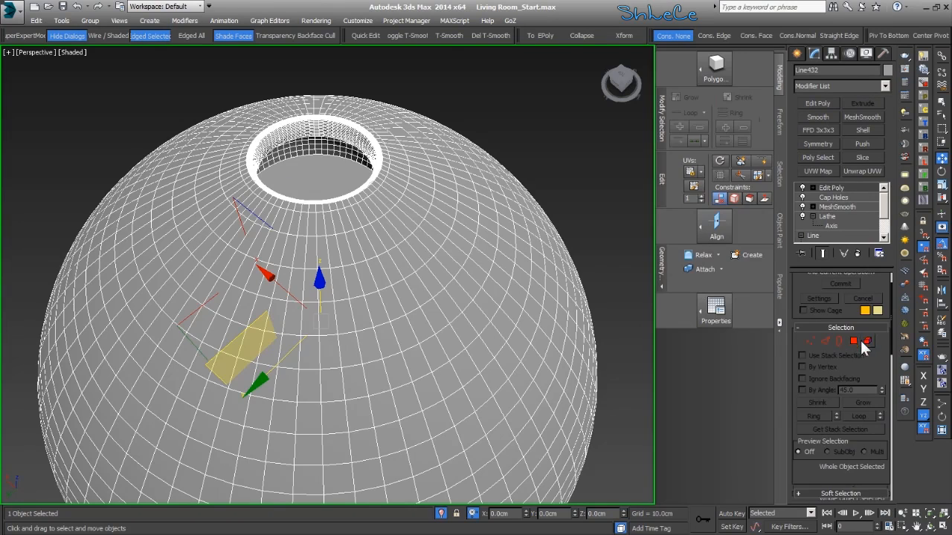
key(4)
click(334, 174)
key(ctrl+a)
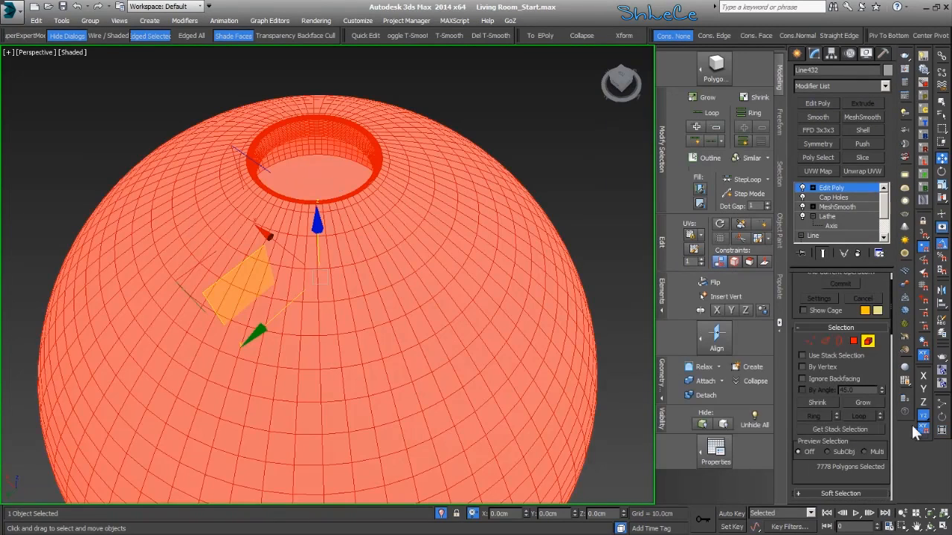
click(853, 341)
click(324, 170)
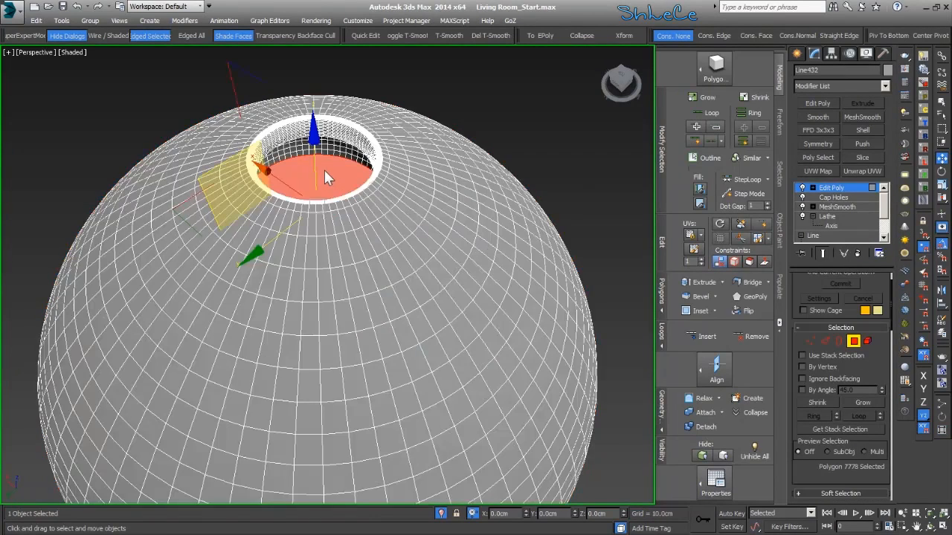
key(Delete)
middle_drag(323, 267, 290, 216)
alt+middle_drag(346, 313, 366, 317)
scroll(352, 225, down, 4)
middle_drag(325, 223, 318, 344)
scroll(317, 333, up, 2)
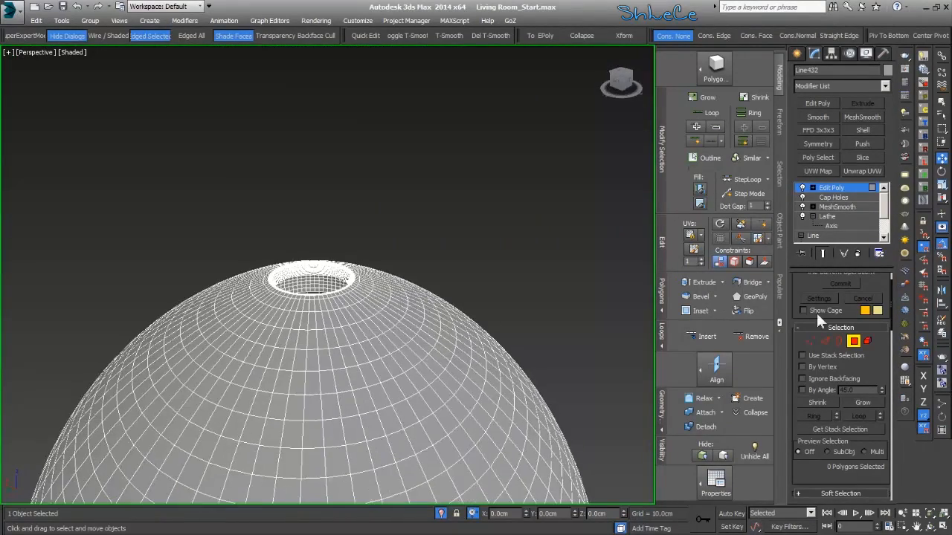
click(854, 342)
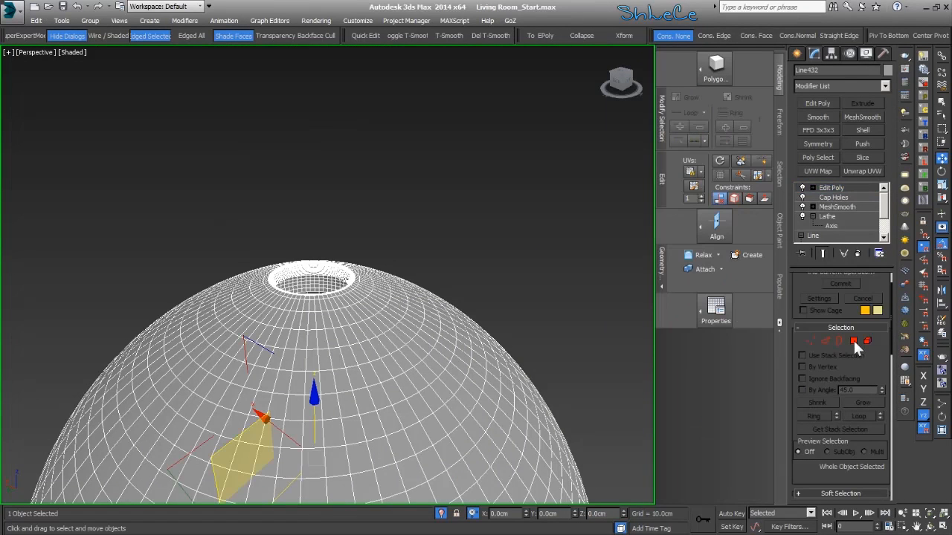
- Add a Smooth modifier with Auto Smooth enabled and inspect the vase's shading around the body and opening
click(822, 117)
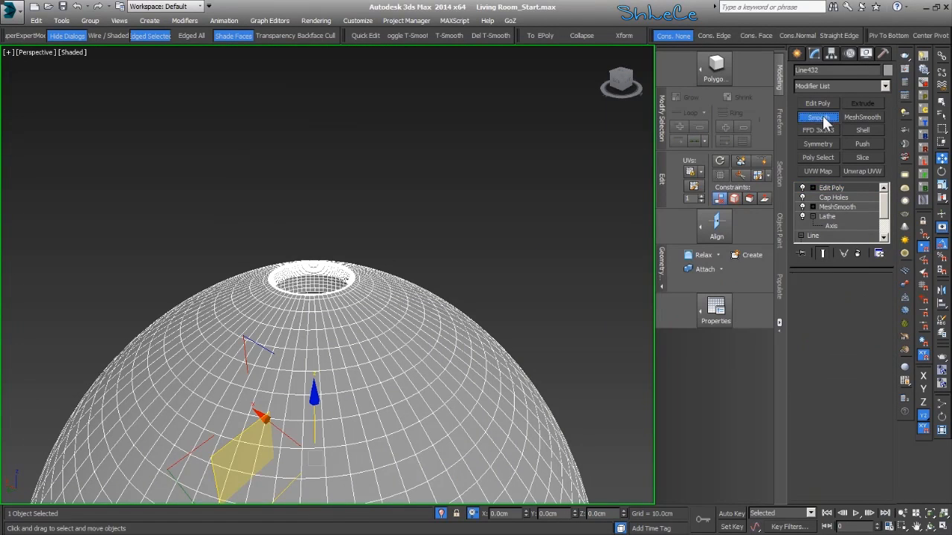
scroll(476, 299, down, 3)
alt+middle_drag(438, 328, 433, 305)
click(802, 294)
click(544, 275)
alt+middle_drag(515, 333, 330, 282)
scroll(302, 324, down, 4)
scroll(306, 291, up, 4)
click(330, 281)
alt+middle_drag(338, 244, 372, 298)
scroll(370, 275, up, 3)
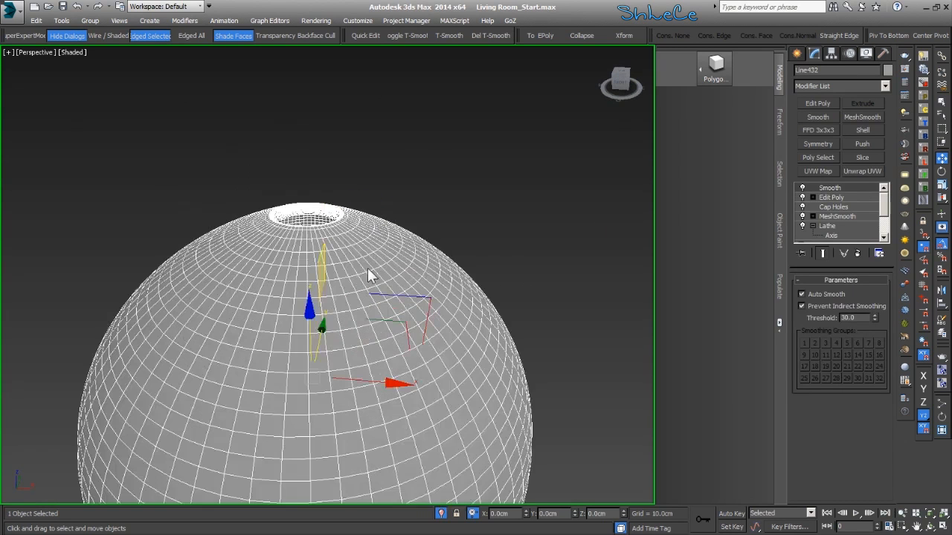
- Add a Noise modifier on top of the vase's Smooth modifier
click(827, 86)
key(n)
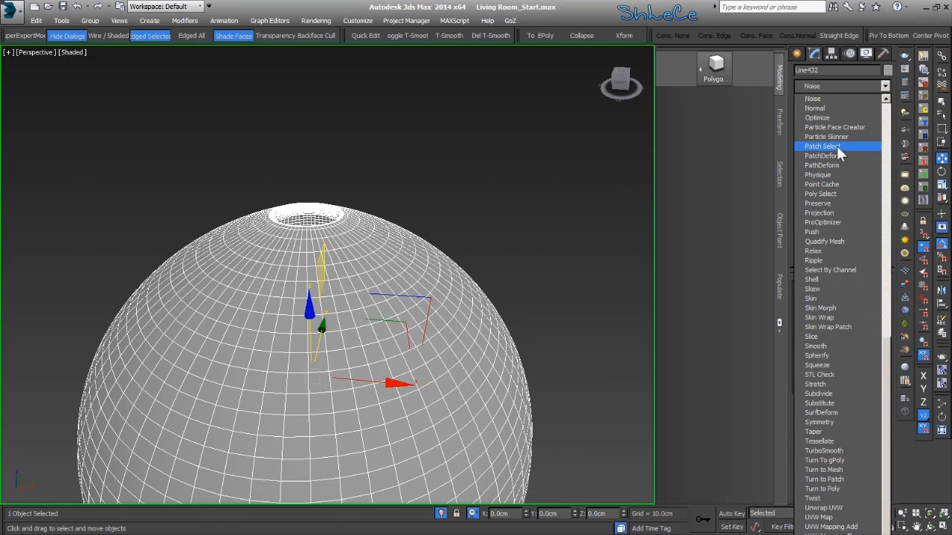
click(813, 99)
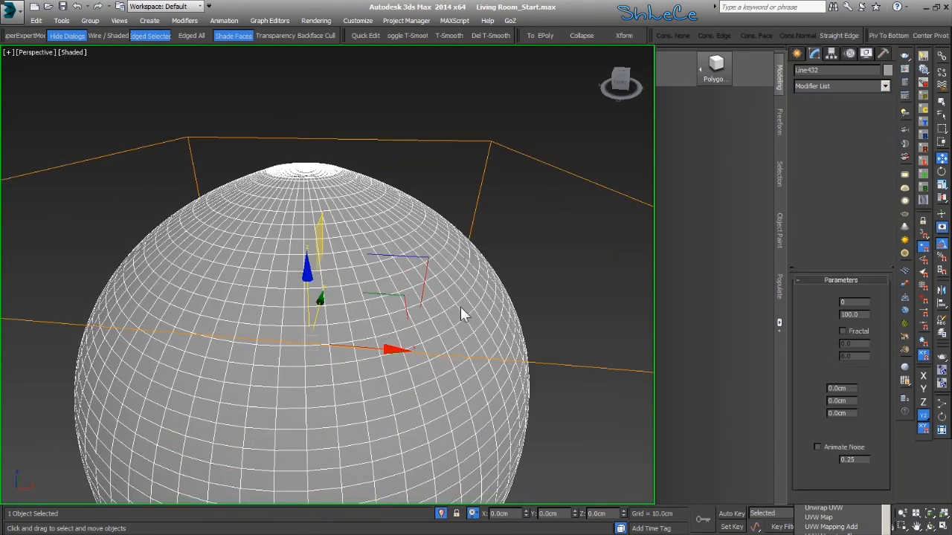
scroll(460, 306, down, 2)
alt+middle_drag(484, 351, 492, 348)
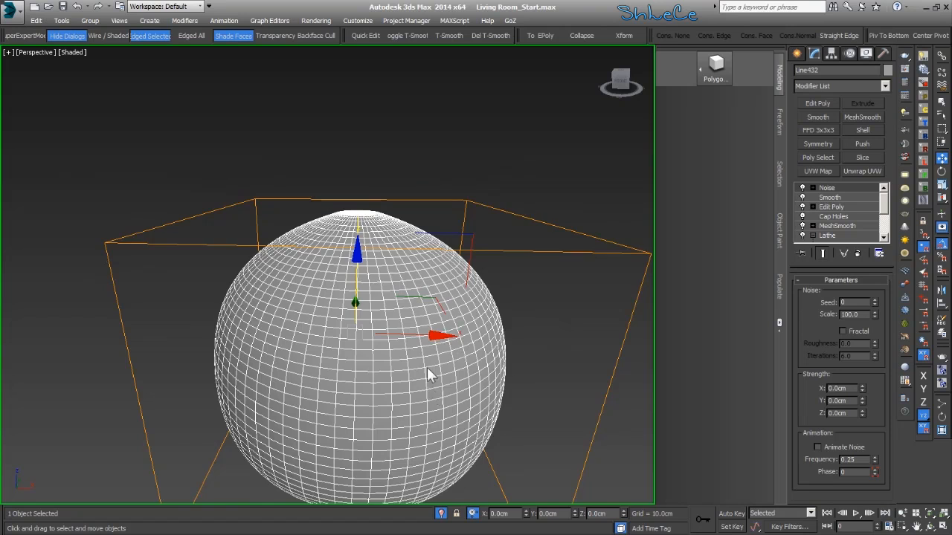
alt+middle_drag(427, 368, 422, 338)
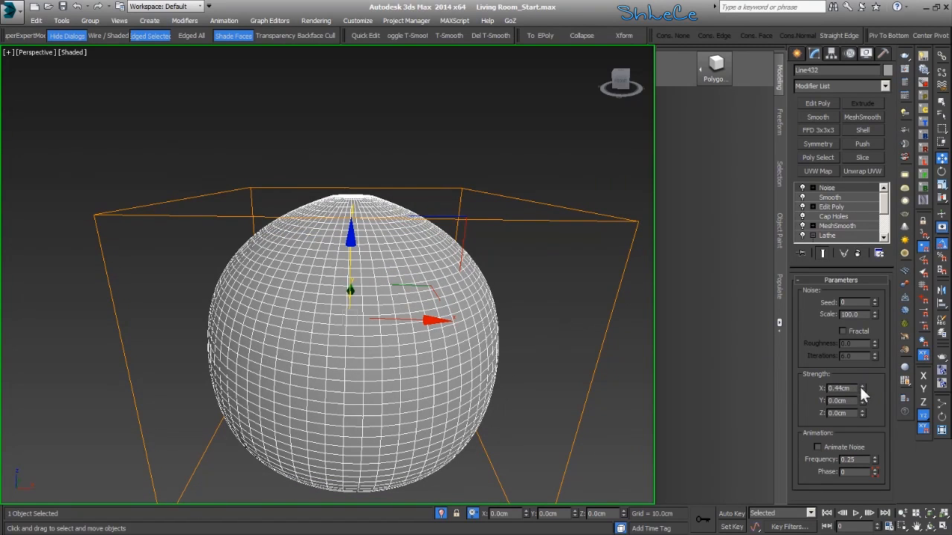
- Try a Noise strength of 27.44 cm in X and 191.3 cm in Y on the vase
drag(862, 388, 855, 226)
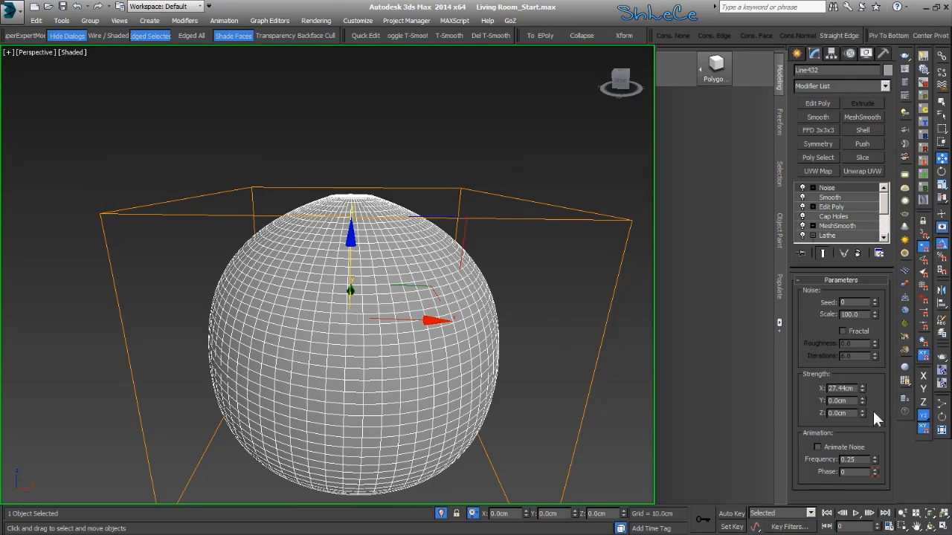
drag(862, 400, 856, 476)
scroll(570, 287, down, 5)
alt+middle_drag(439, 270, 747, 362)
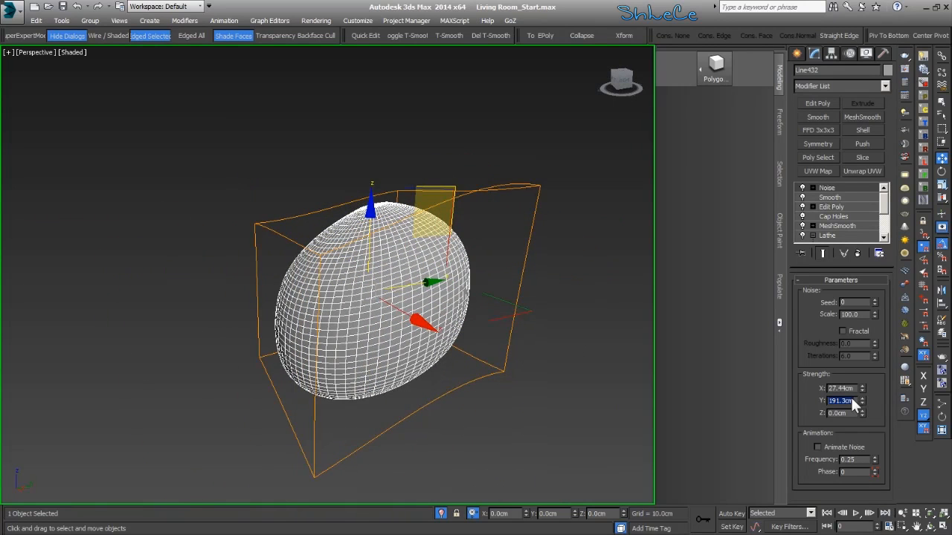
- Reduce the vase's Noise strength to about 12.07 cm in X and 46 cm in both Y and Z
text(50)
key(Return)
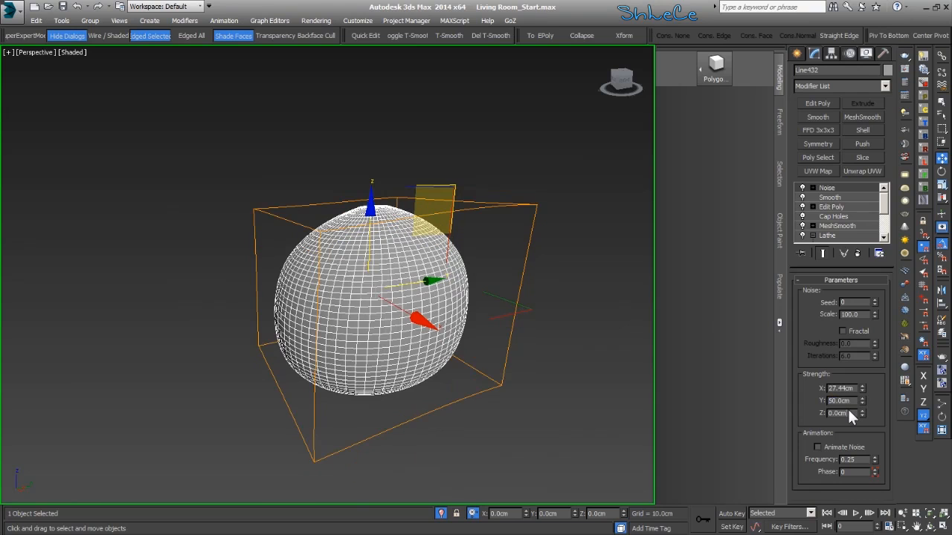
click(849, 407)
text(50)
key(Return)
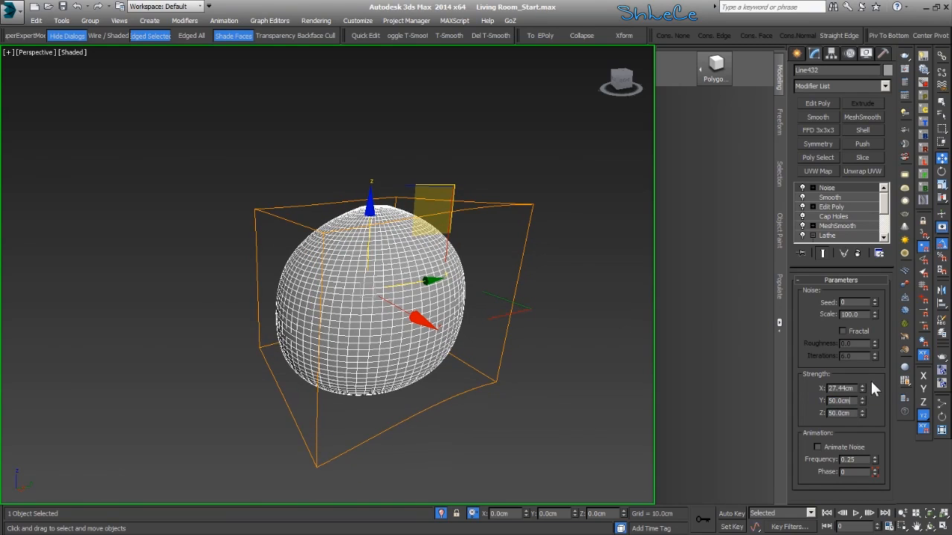
drag(862, 387, 866, 418)
alt+middle_drag(344, 333, 389, 356)
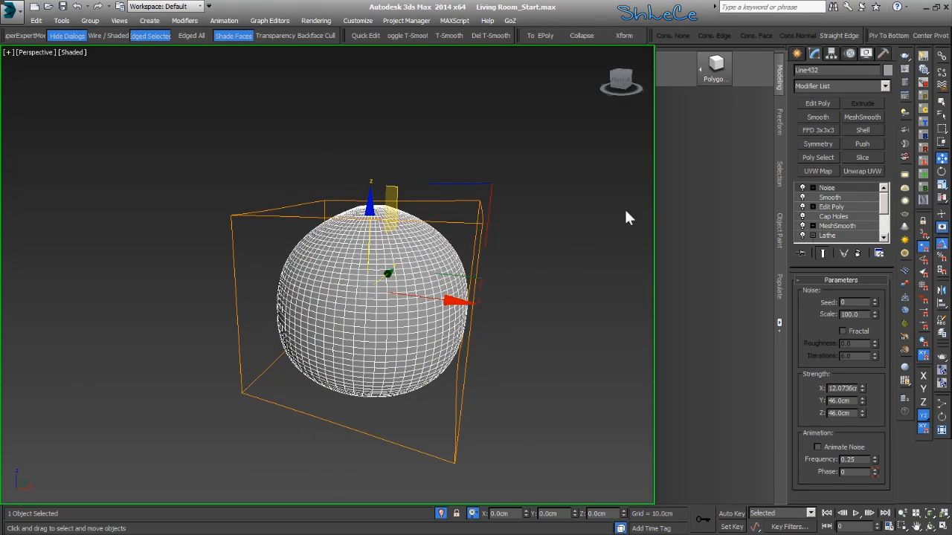
- Add an FFD 2x2x2 modifier above the Noise modifier and start editing its control points
click(842, 84)
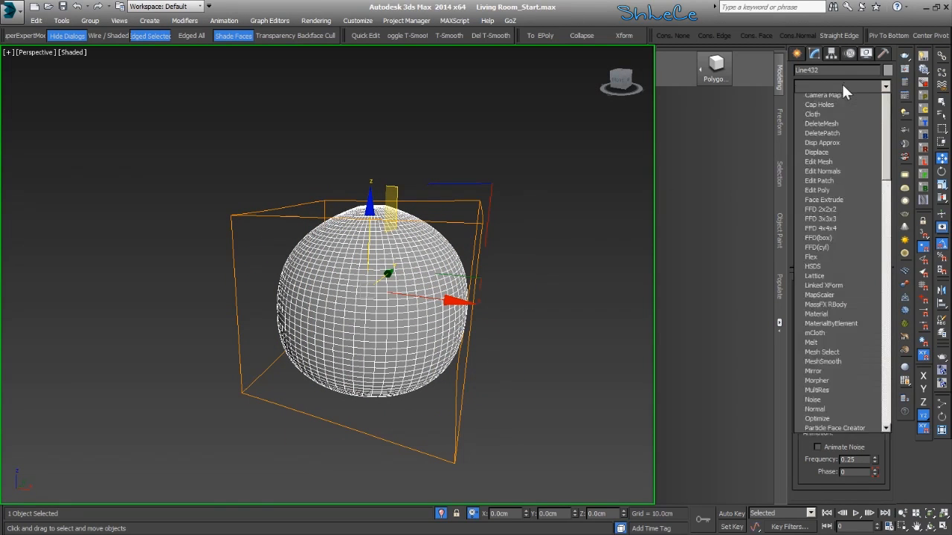
key(f)
click(832, 110)
alt+middle_drag(383, 300, 413, 303)
middle_drag(424, 339, 394, 218)
click(318, 343)
click(394, 218)
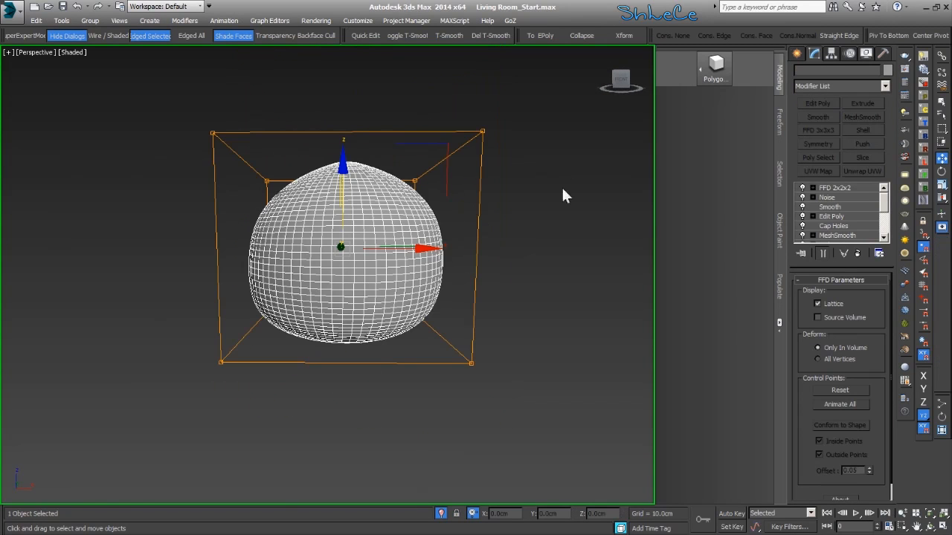
- Move pairs of lattice corner control points slightly along the X and Z axes to make the vase asymmetrical
drag(361, 240, 362, 241)
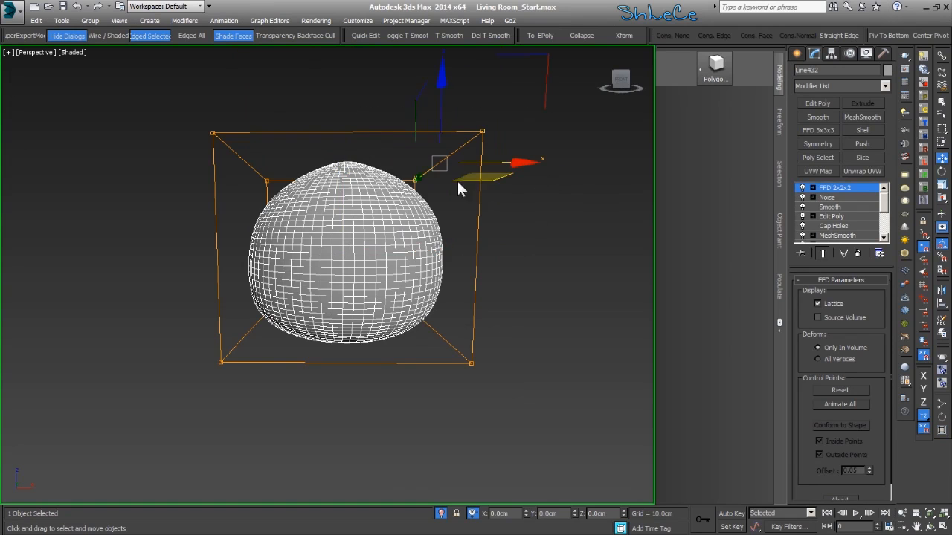
drag(488, 163, 499, 165)
click(346, 422)
alt+middle_drag(530, 429, 536, 425)
drag(146, 376, 116, 268)
drag(344, 274, 340, 265)
alt+middle_drag(326, 292, 453, 295)
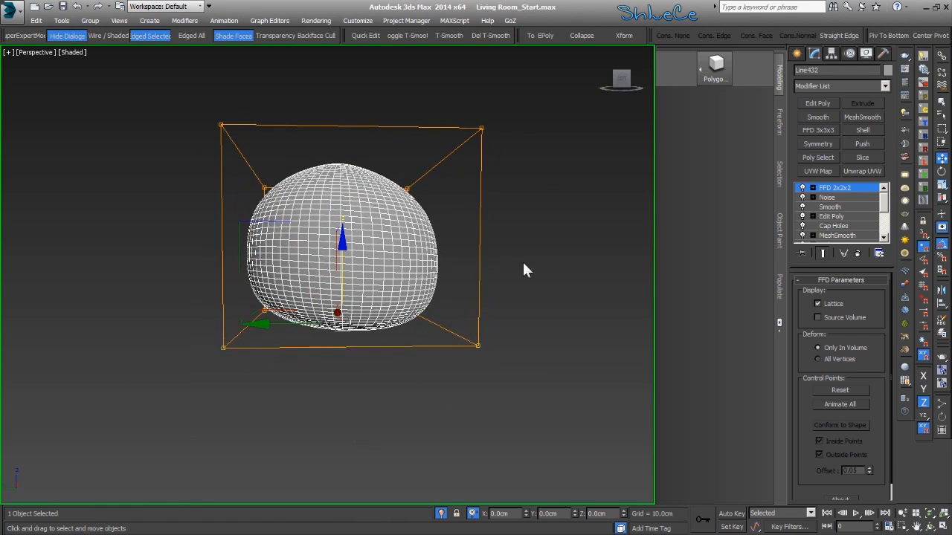
- Shift one side's lower lattice control points slightly outward along Y and upward along Z, and leave control point editing
drag(326, 427, 326, 426)
drag(357, 322, 360, 322)
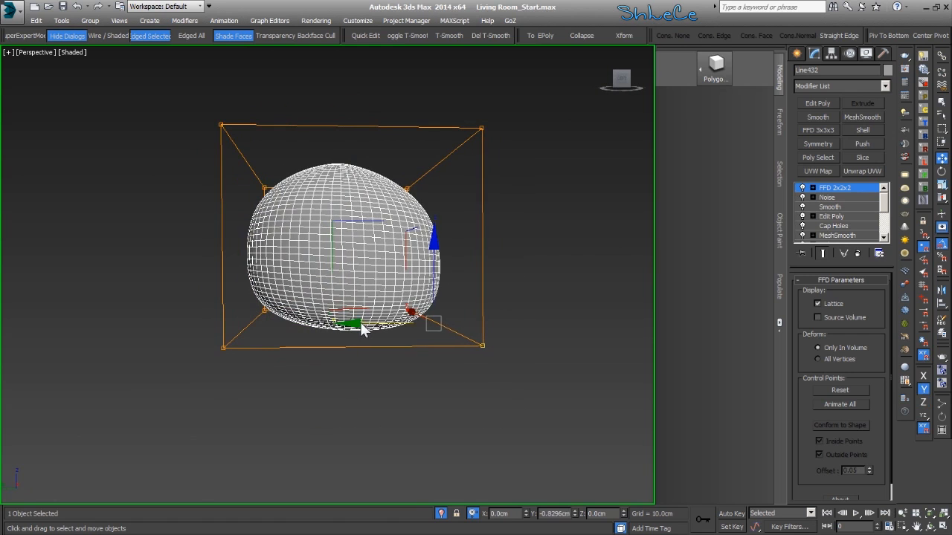
drag(436, 256, 439, 253)
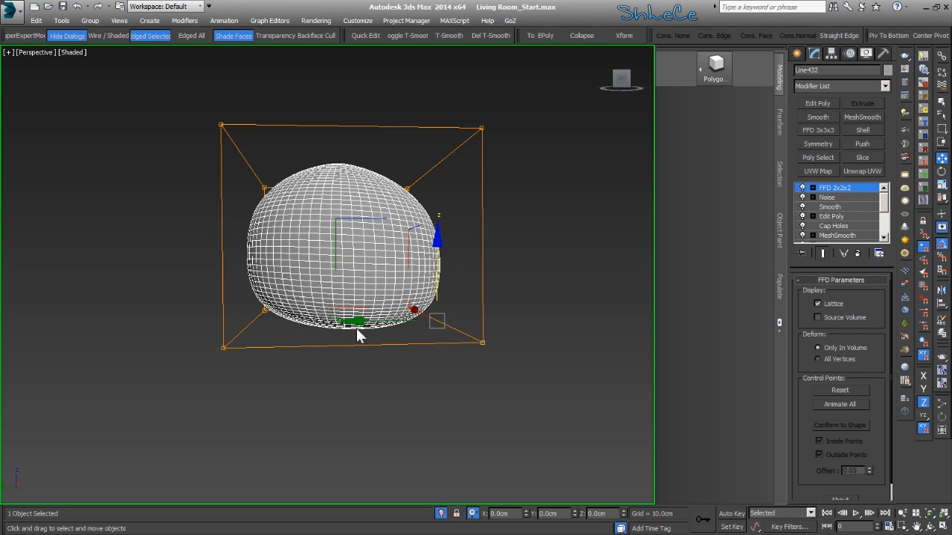
drag(348, 322, 352, 323)
alt+middle_drag(352, 323, 522, 305)
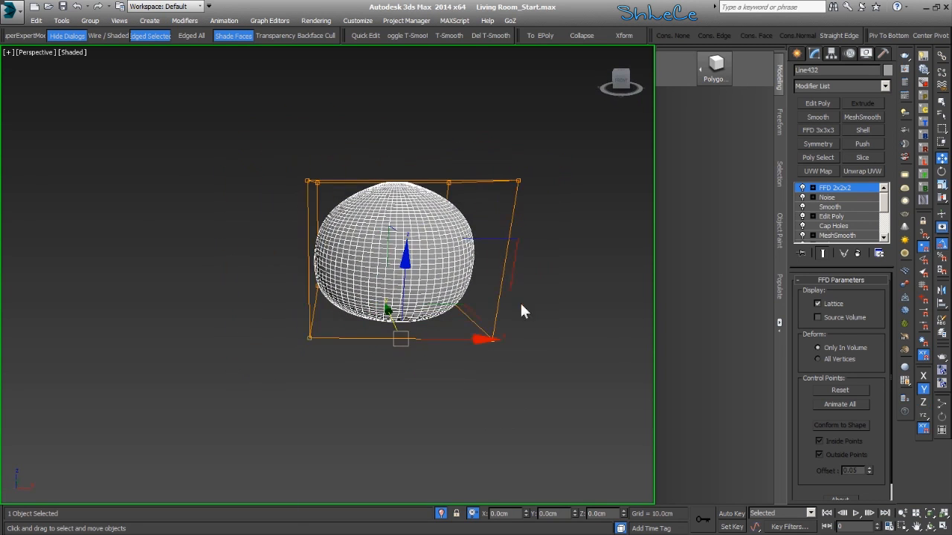
click(850, 189)
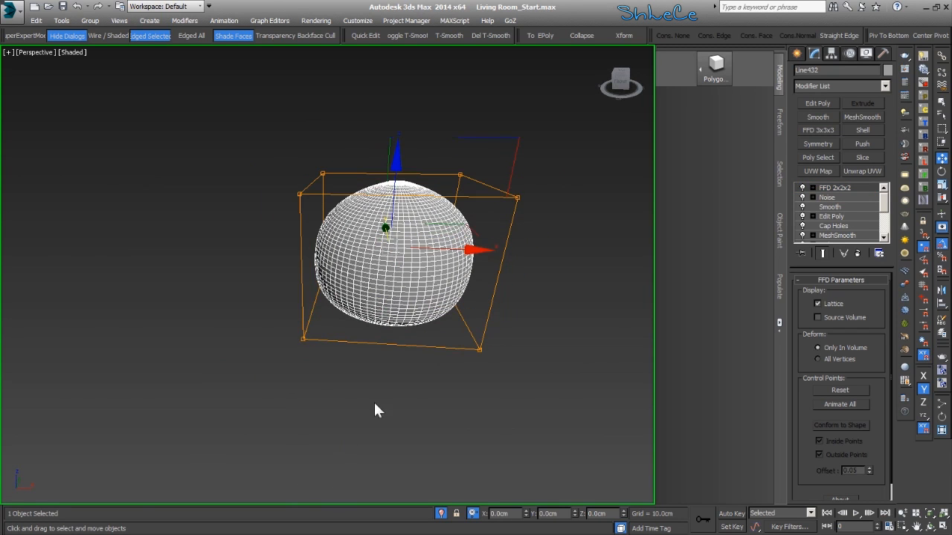
- Clone the rounded vase along the X axis as one independent copy beside the original
shift+drag(471, 252, 281, 255)
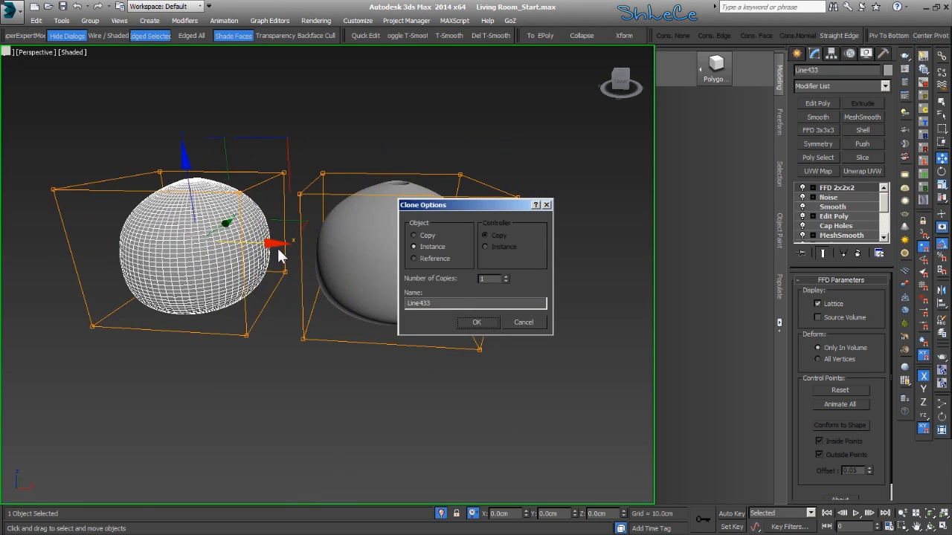
click(491, 327)
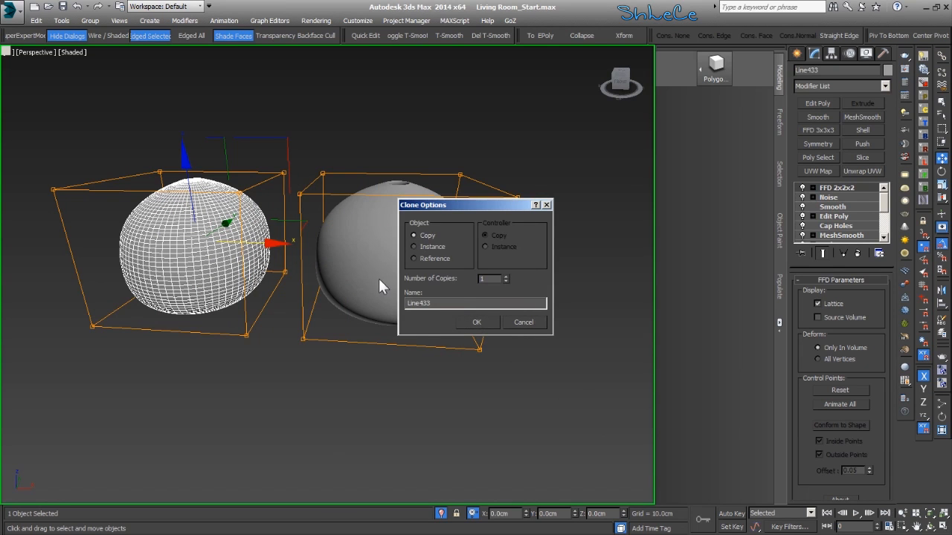
mouse_move(331, 273)
alt+middle_down()
mouse_move(326, 283)
mouse_move(348, 296)
alt+middle_up()
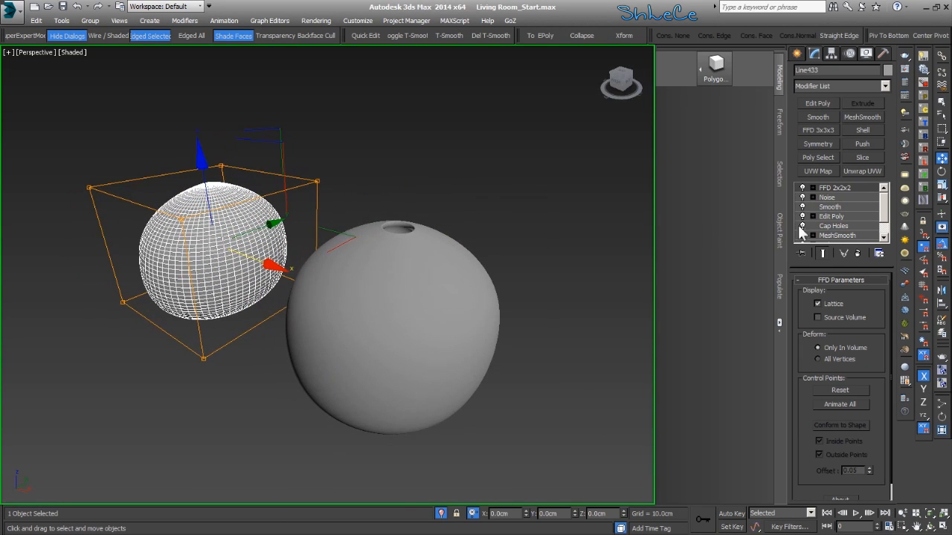
- Set the copied vase's Noise seed to 1 and return to its FFD 2x2x2 modifier
click(828, 197)
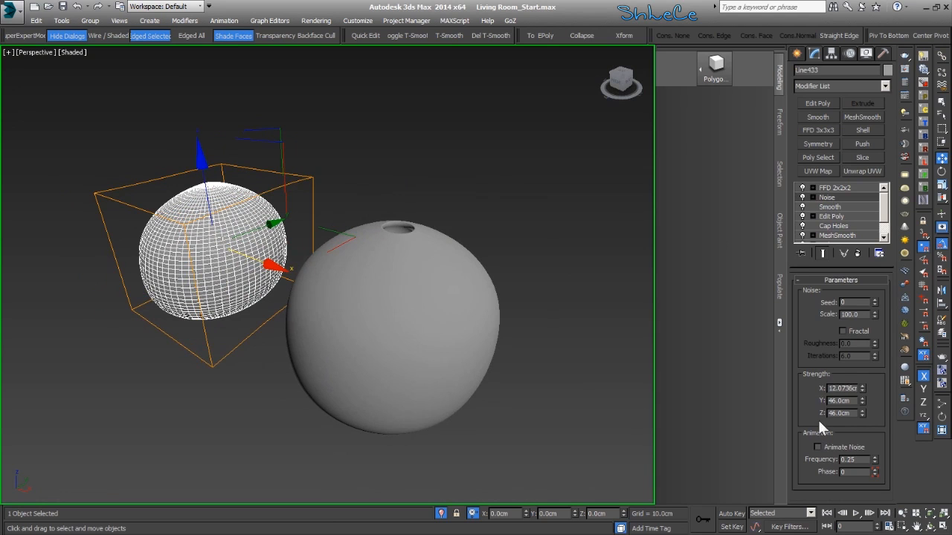
click(874, 299)
alt+middle_drag(328, 223, 340, 218)
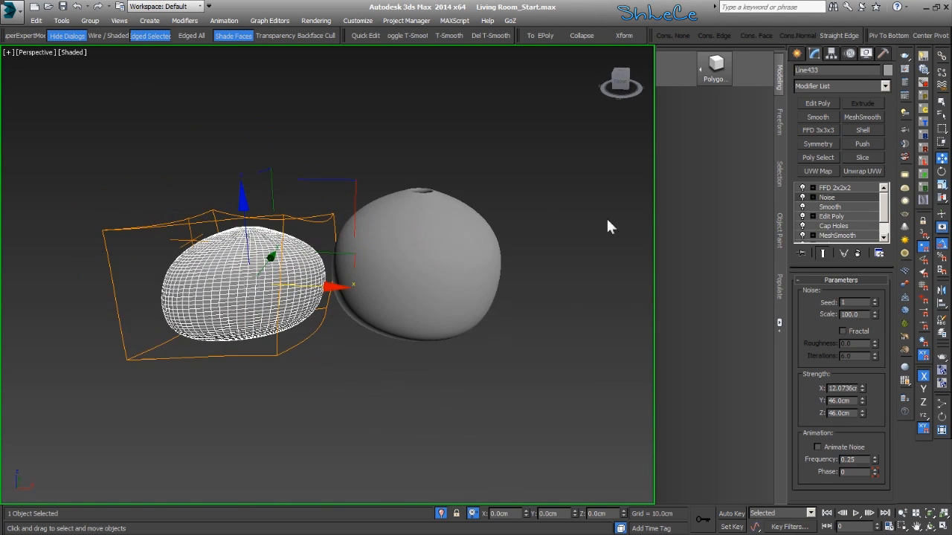
click(834, 187)
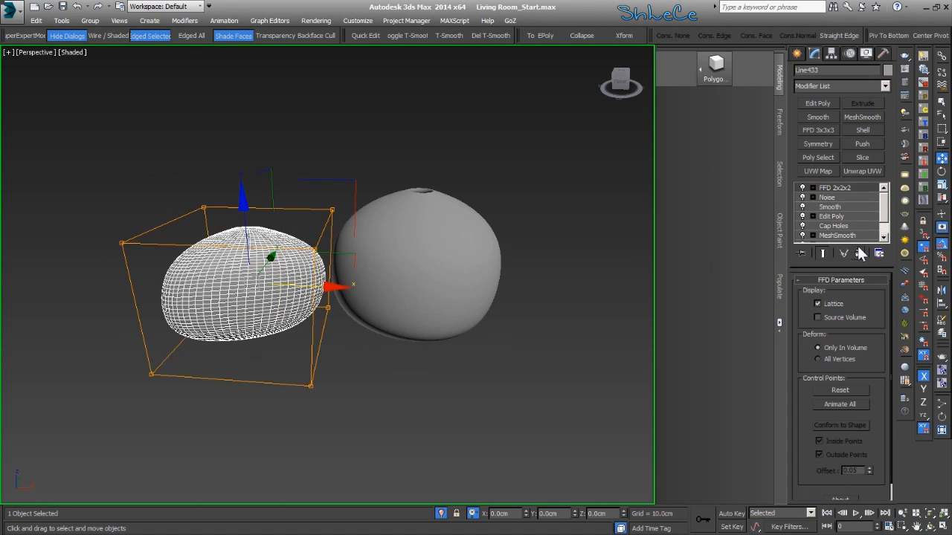
- Remove the copied vase's FFD 2x2x2 modifier and raise its Noise seed in single steps past 3 to vary the shape
click(858, 253)
alt+middle_drag(521, 237, 313, 287)
click(876, 300)
alt+middle_drag(416, 272, 174, 253)
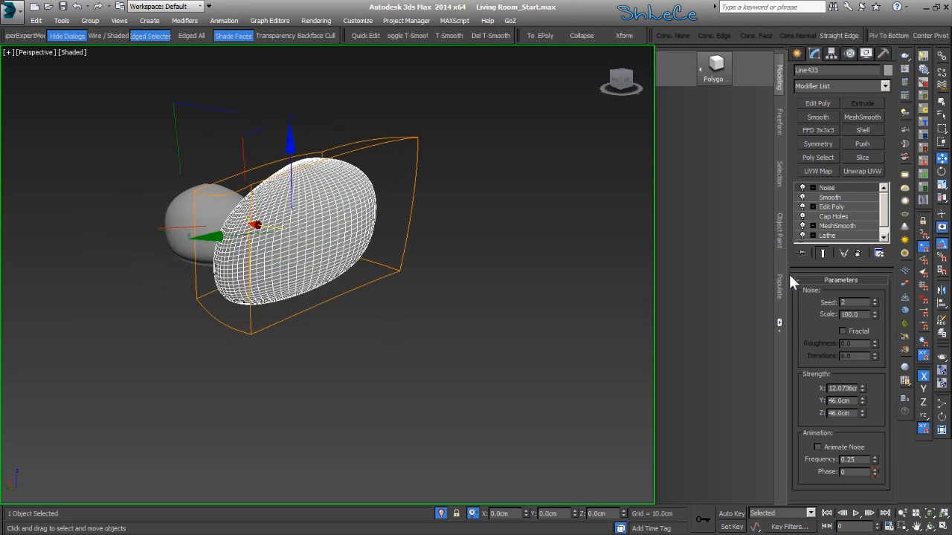
click(874, 300)
alt+middle_drag(408, 308, 482, 294)
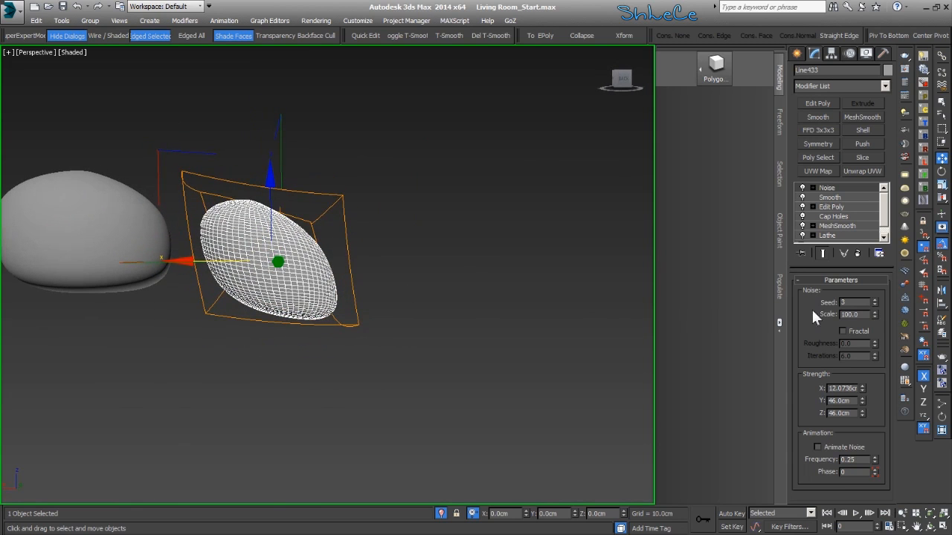
click(875, 301)
alt+middle_drag(312, 290, 173, 293)
- Add a new FFD 2x2x2 modifier above Noise on the copied vase and enter its control point level
click(830, 86)
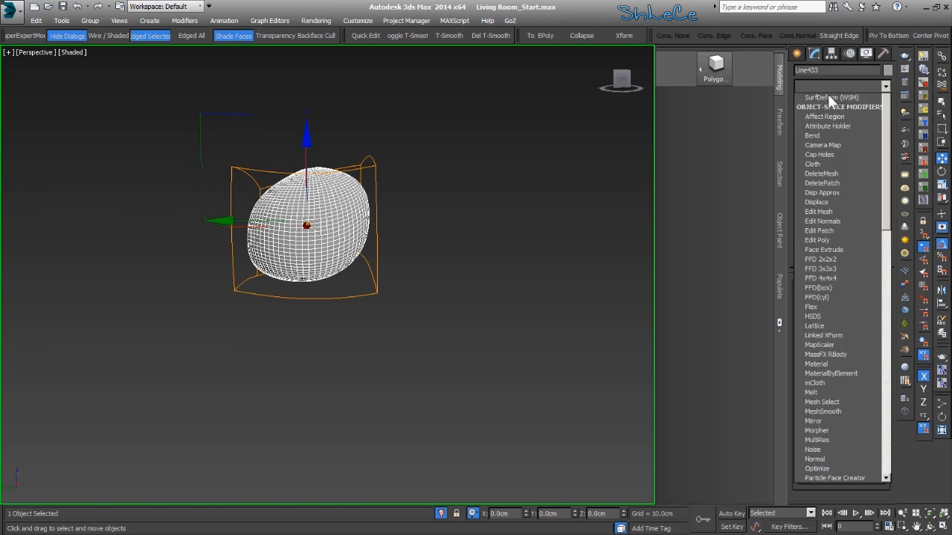
scroll(824, 101, down, 5)
click(821, 108)
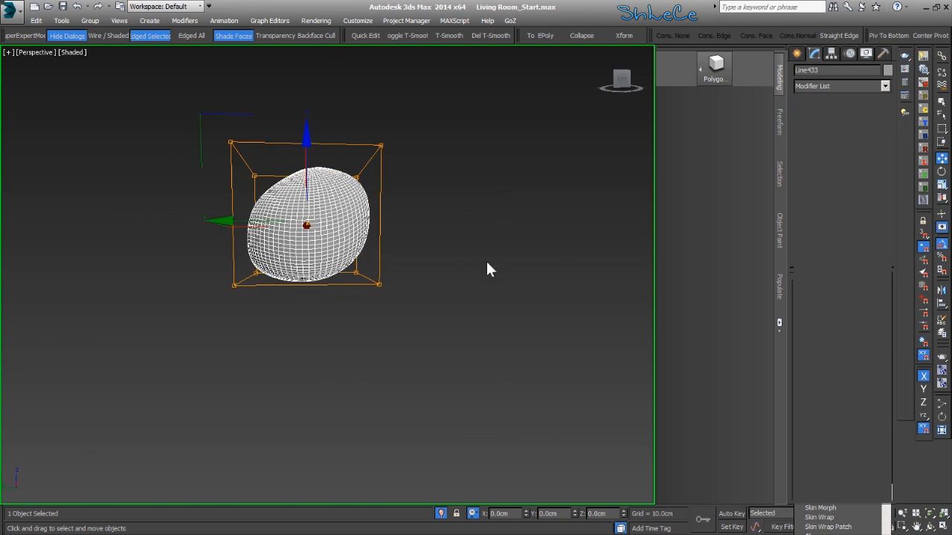
alt+middle_drag(486, 259, 510, 253)
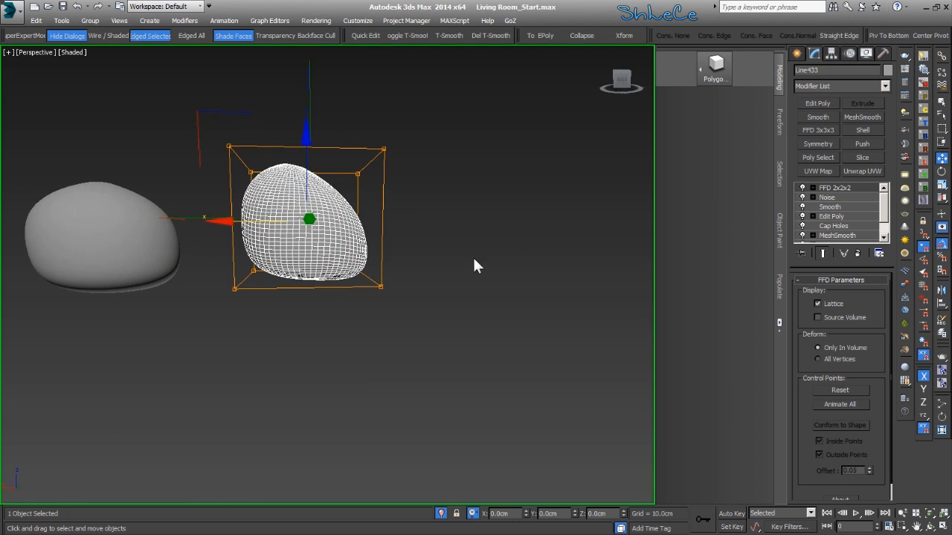
key(1)
- Shift one side's upper lattice control points in the ZX plane and corner points in the YZ plane, and deselect the vase
drag(393, 91, 306, 214)
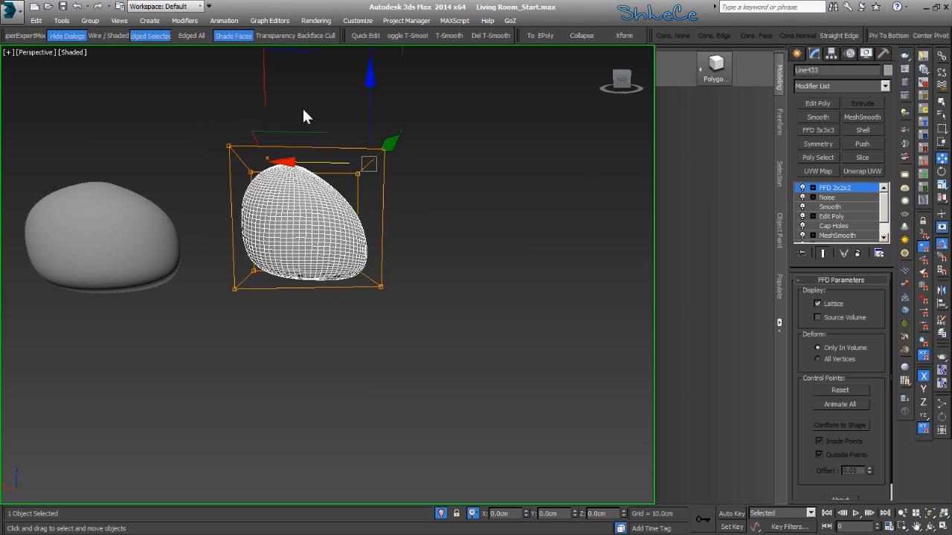
drag(267, 72, 277, 69)
alt+middle_drag(464, 209, 606, 256)
drag(431, 323, 429, 323)
alt+middle_drag(416, 240, 425, 240)
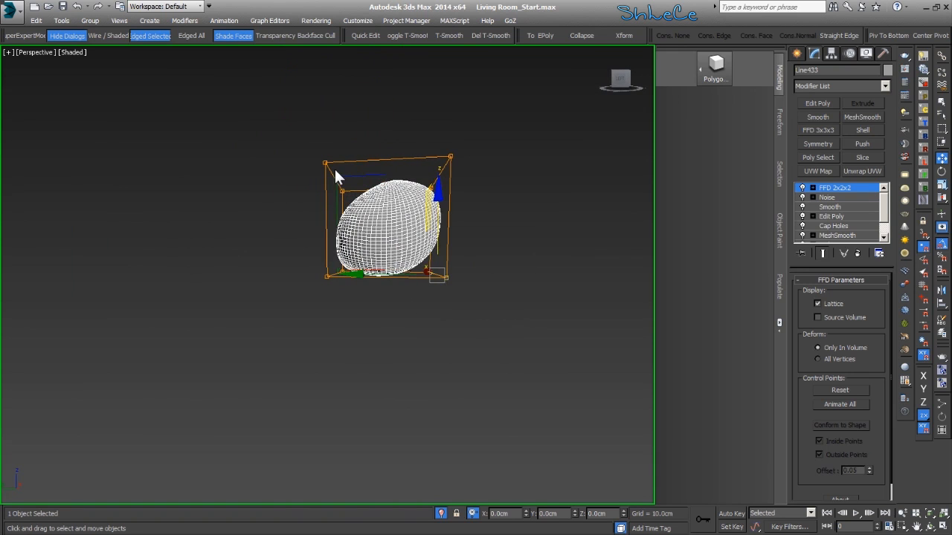
drag(348, 178, 369, 184)
alt+middle_drag(374, 224, 399, 249)
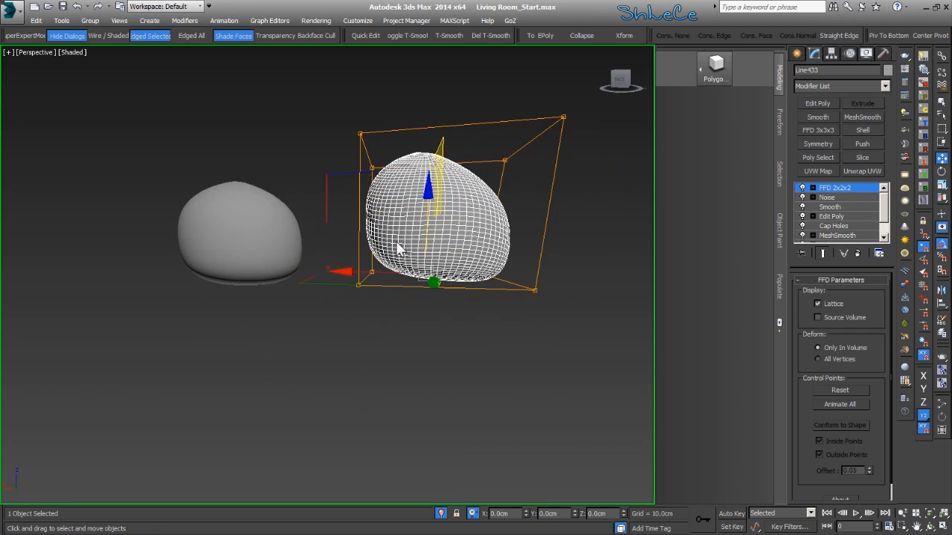
scroll(302, 280, down, 2)
click(374, 304)
alt+middle_drag(374, 304, 294, 331)
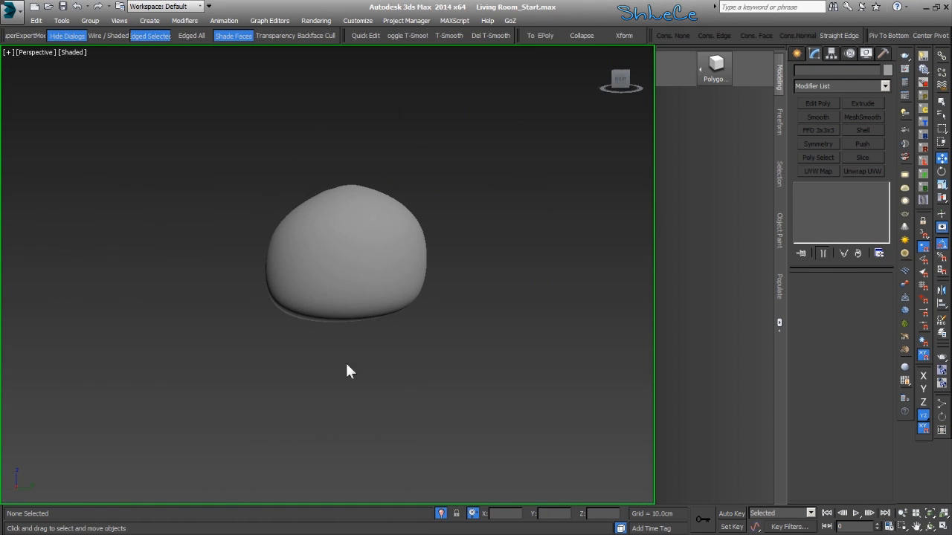
- Exit isolation mode and delete the box standing behind the rounded vases
key(alt+q)
alt+middle_drag(509, 353, 501, 379)
click(500, 379)
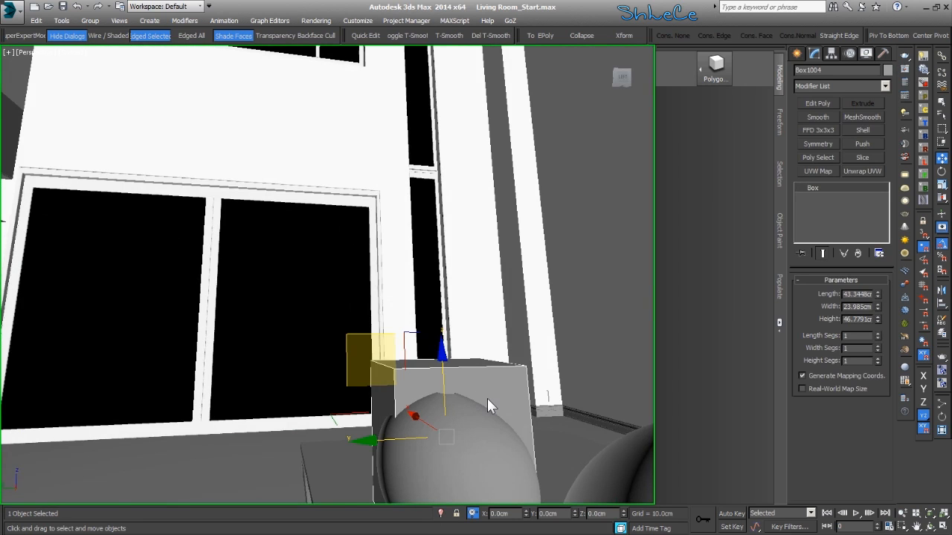
scroll(489, 399, up, 2)
key(Delete)
scroll(476, 393, up, 5)
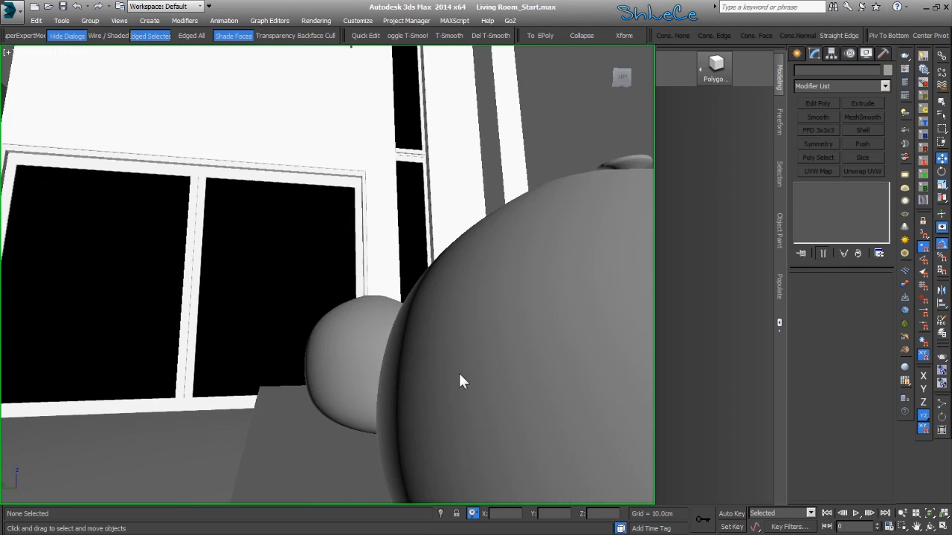
- Select both rounded vases on the table and move them together along the X axis, further onto the tabletop
scroll(459, 381, down, 8)
alt+middle_drag(469, 390, 408, 417)
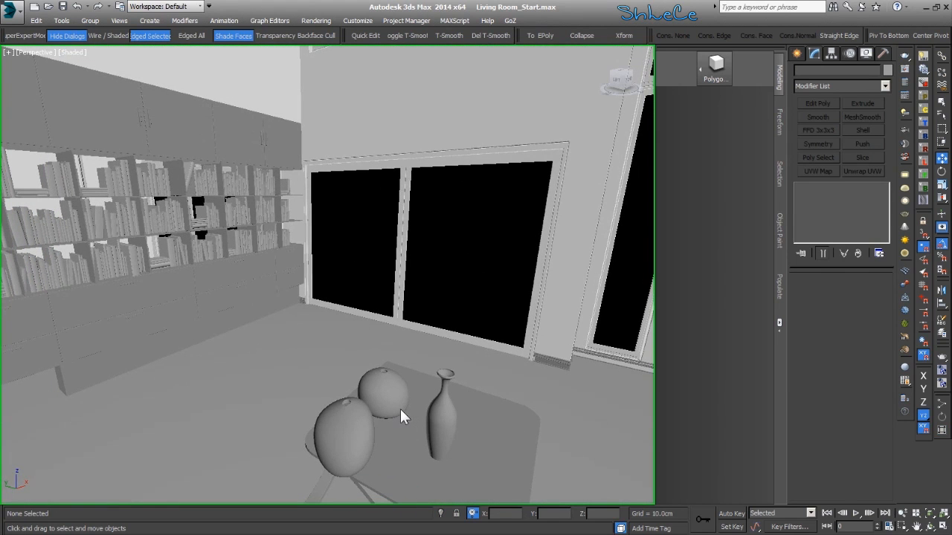
click(391, 383)
ctrl+click(354, 440)
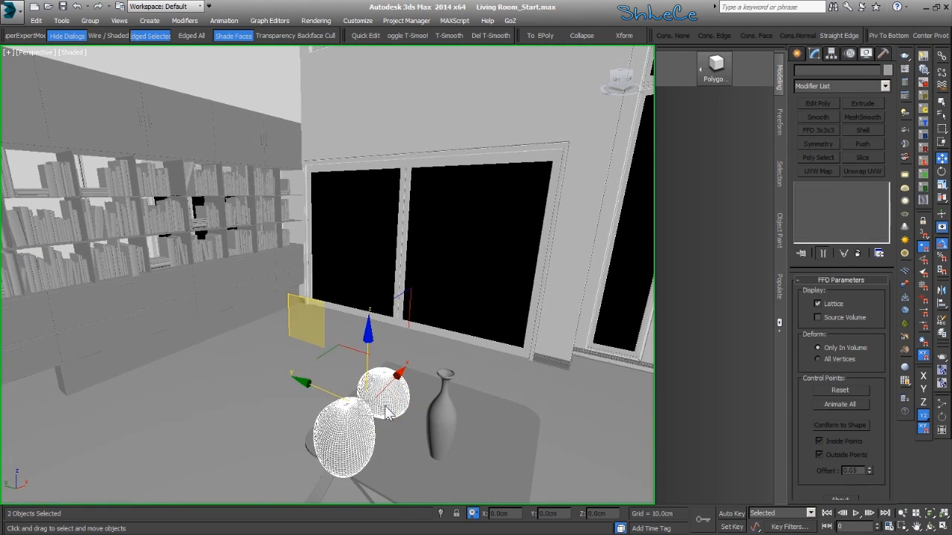
drag(400, 402, 424, 379)
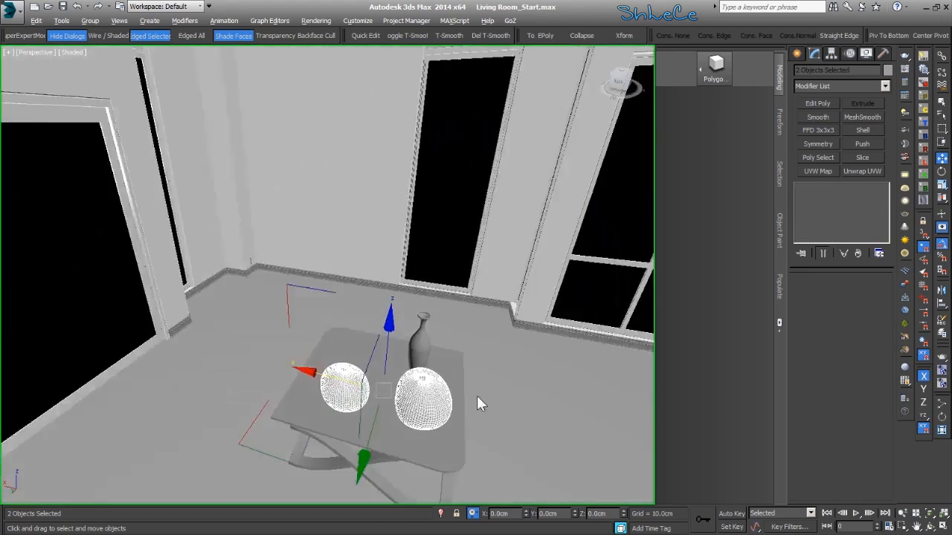